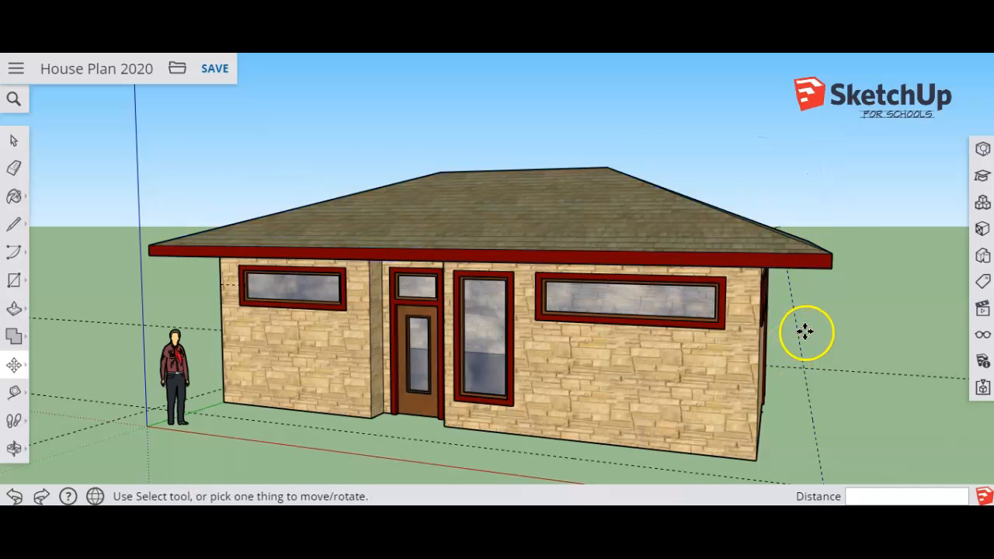
Save the house model and switch to the standard front view in parallel projection.
key(ctrl+s)
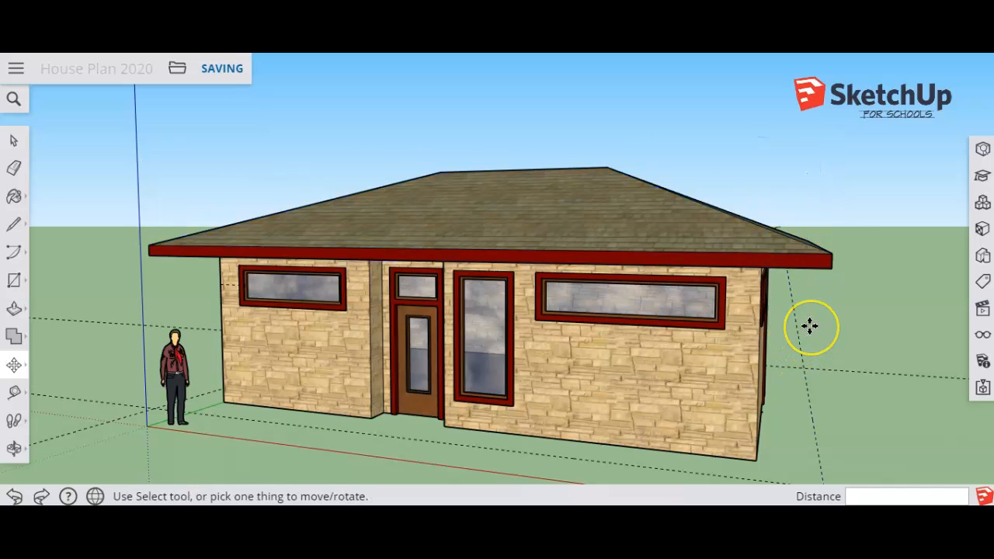
scroll(810, 310, down, 1)
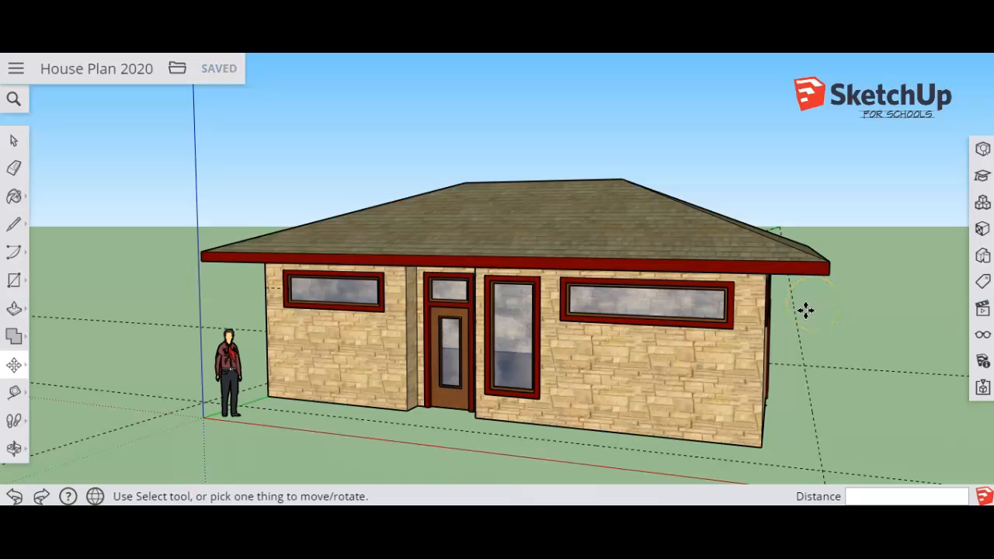
click(806, 317)
click(985, 312)
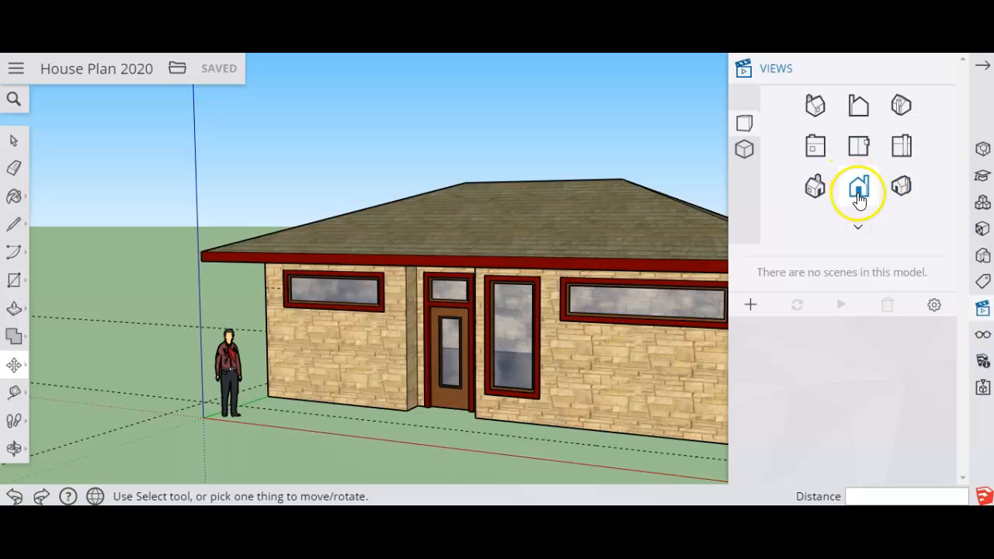
click(859, 190)
click(746, 150)
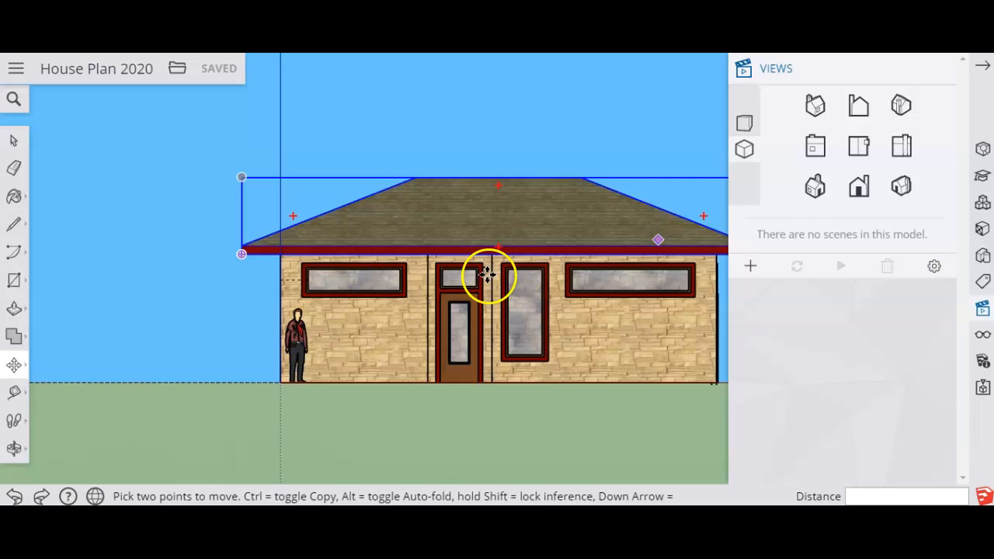
scroll(488, 272, up, 3)
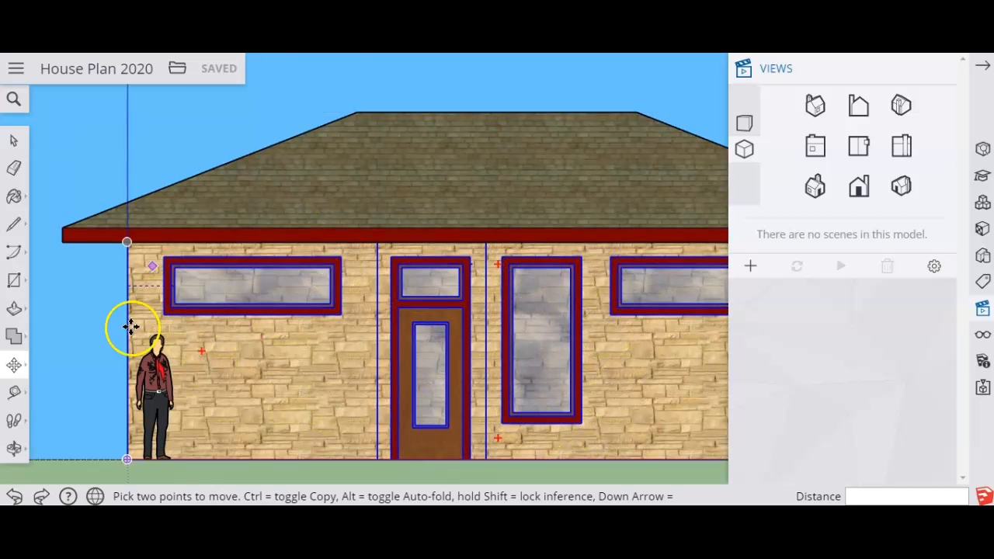
click(947, 72)
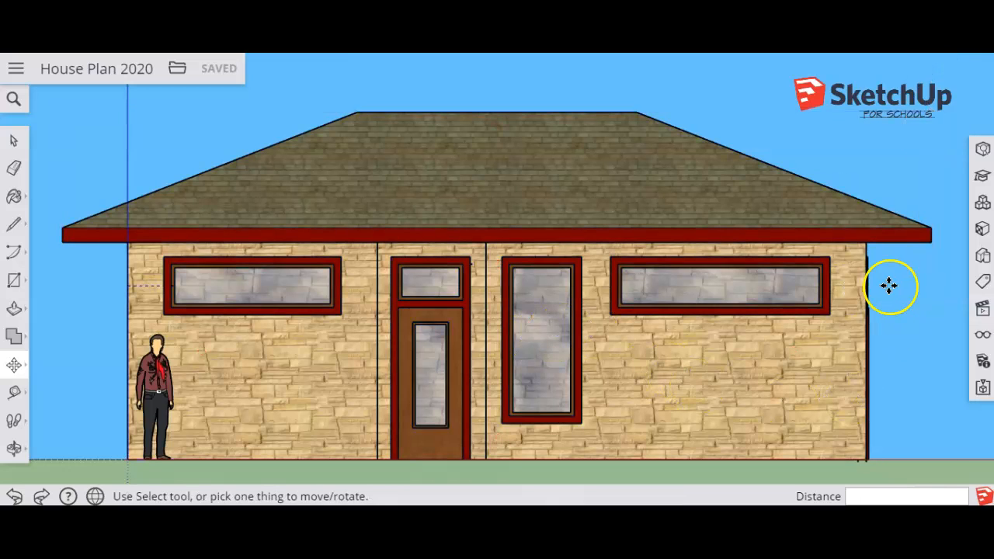
Draw two short vertical lines across the front fascia, one on each side of the entry door and tall window.
click(16, 225)
click(53, 207)
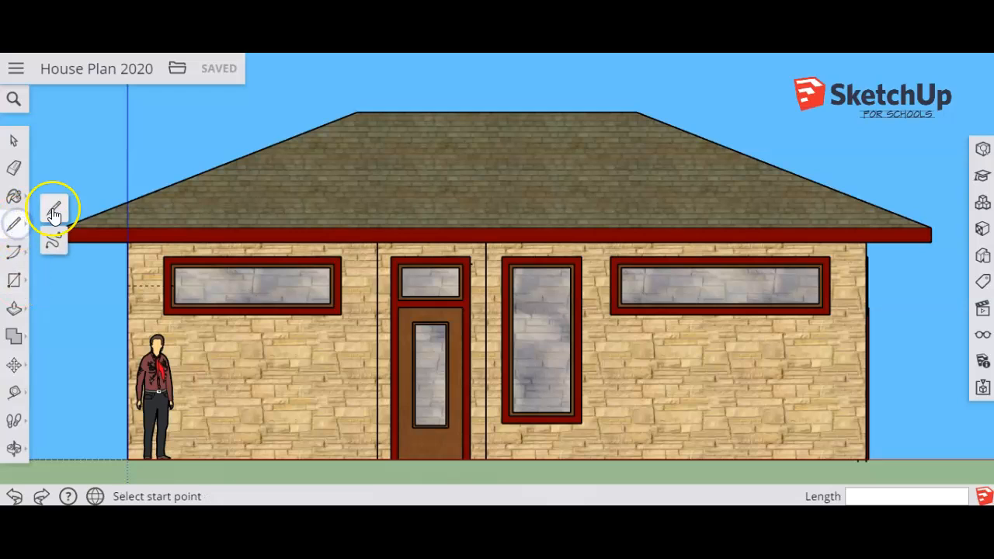
click(342, 240)
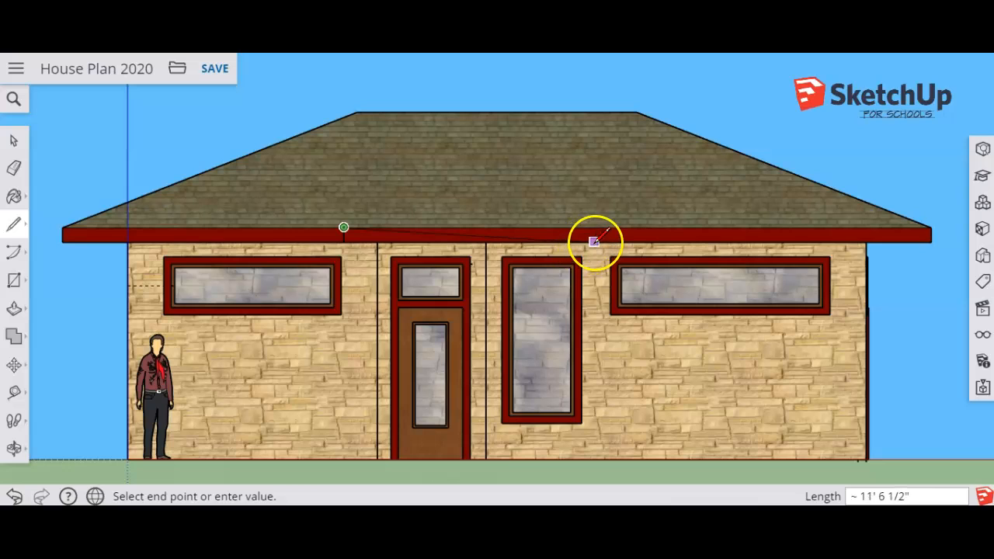
click(15, 227)
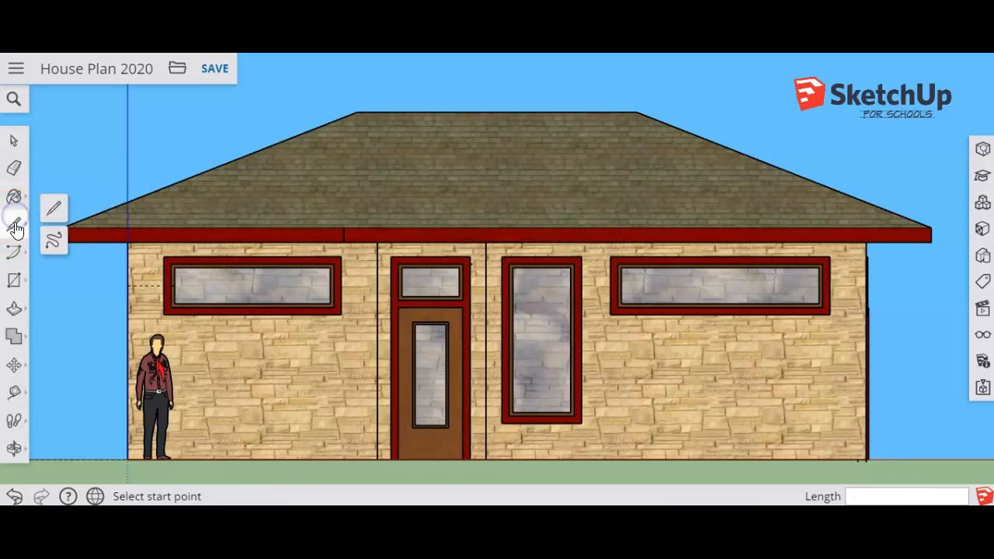
click(54, 209)
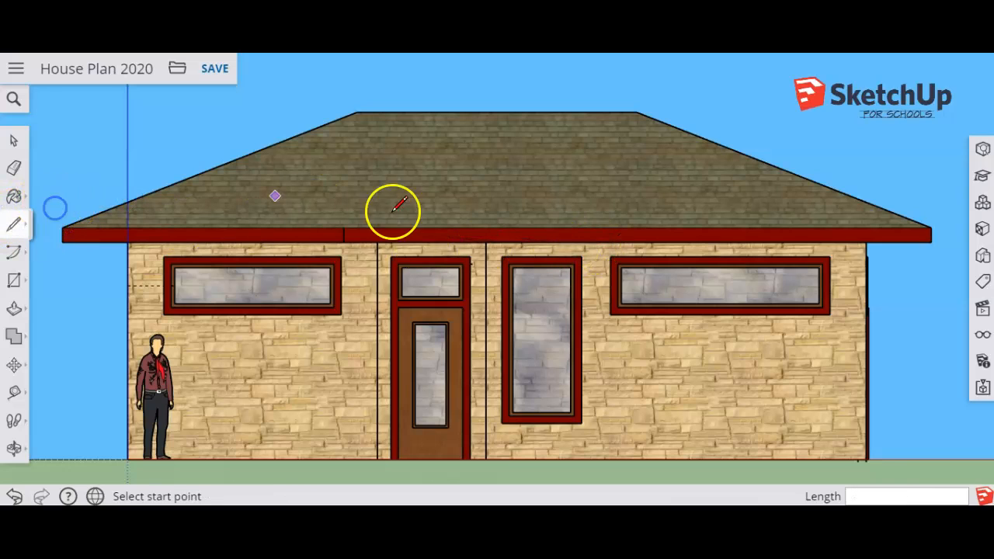
click(608, 240)
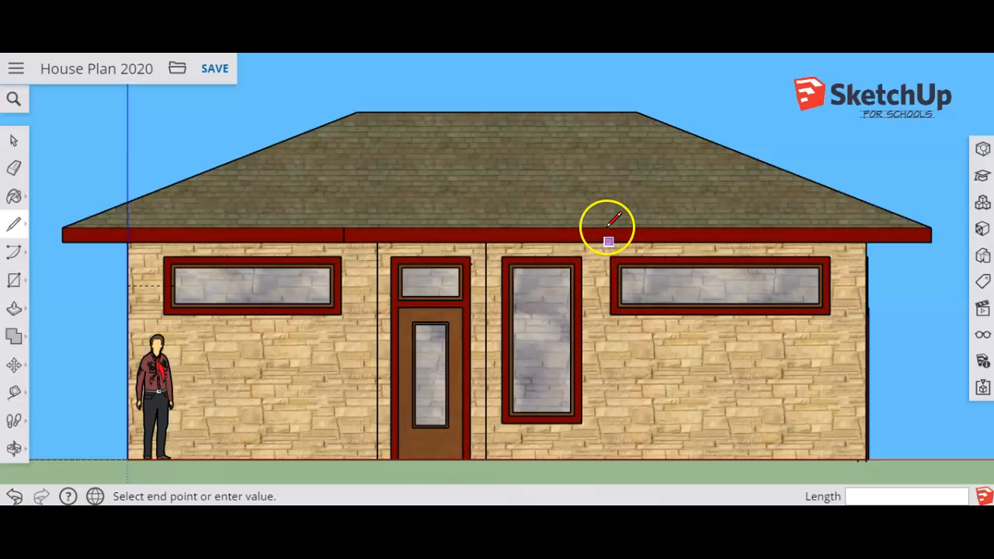
click(609, 226)
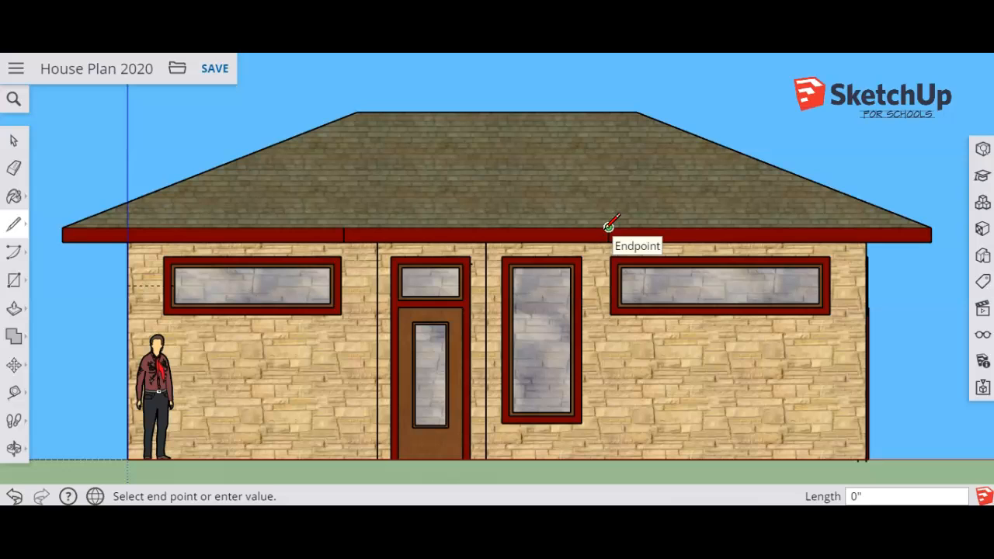
click(13, 140)
click(487, 240)
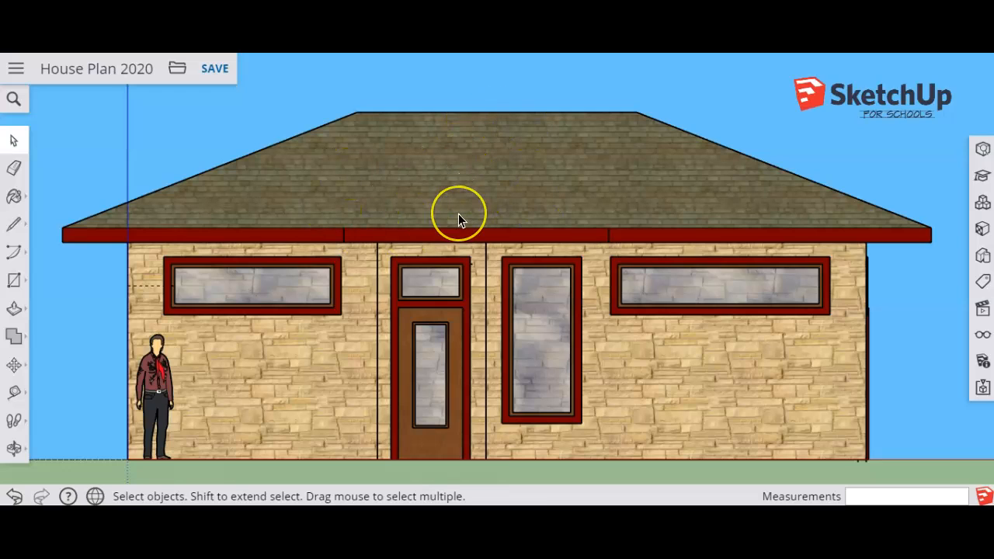
Draw a rectangle about 12' 2 3/8" by 8" on the front fascia between the two vertical lines.
click(14, 283)
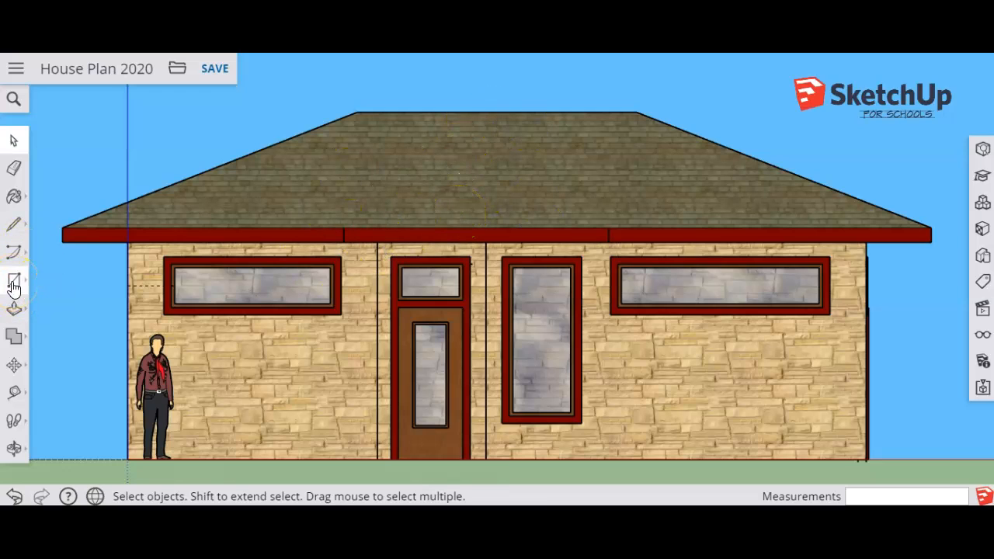
click(343, 227)
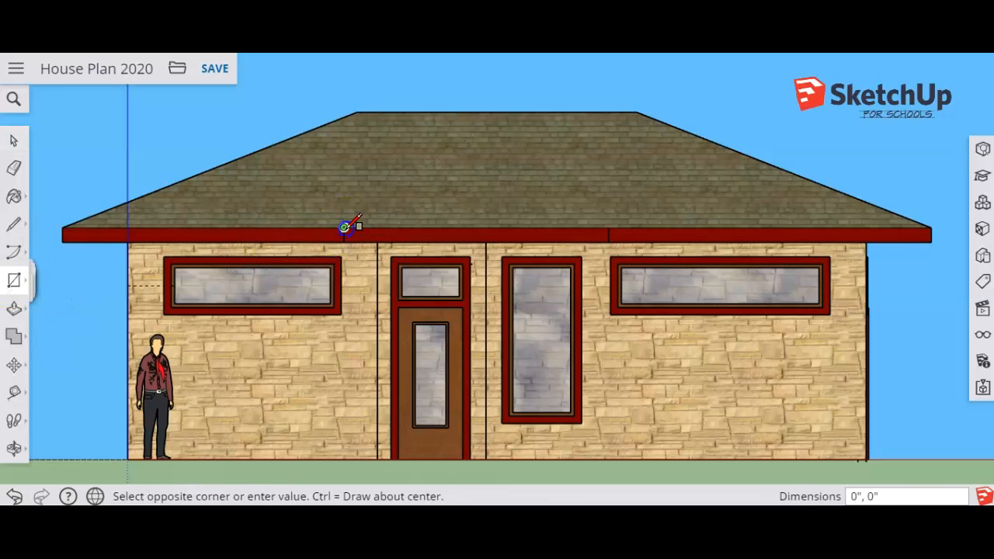
click(610, 242)
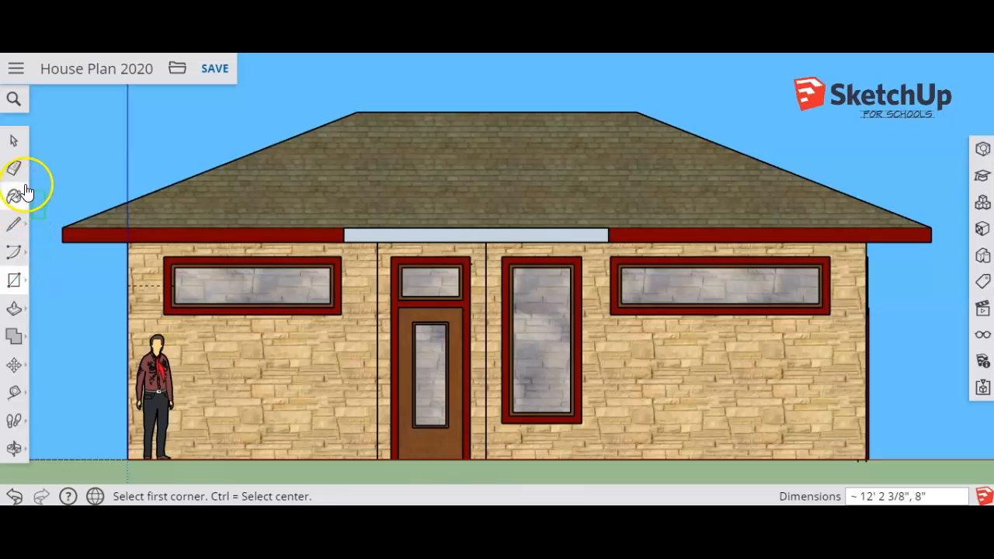
Push/Pull the fascia rectangle 8' outward over the entry to form the porch roof slab.
click(14, 310)
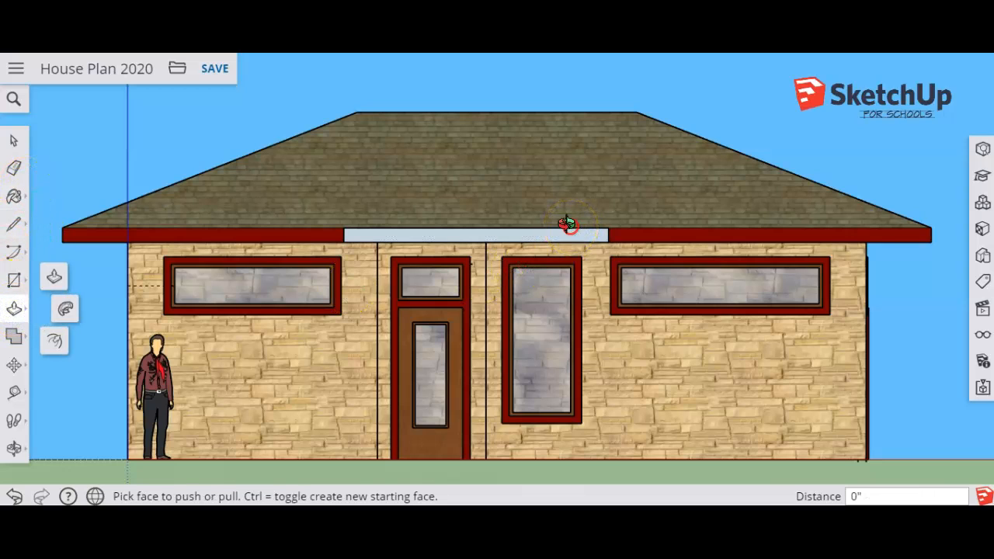
key(o)
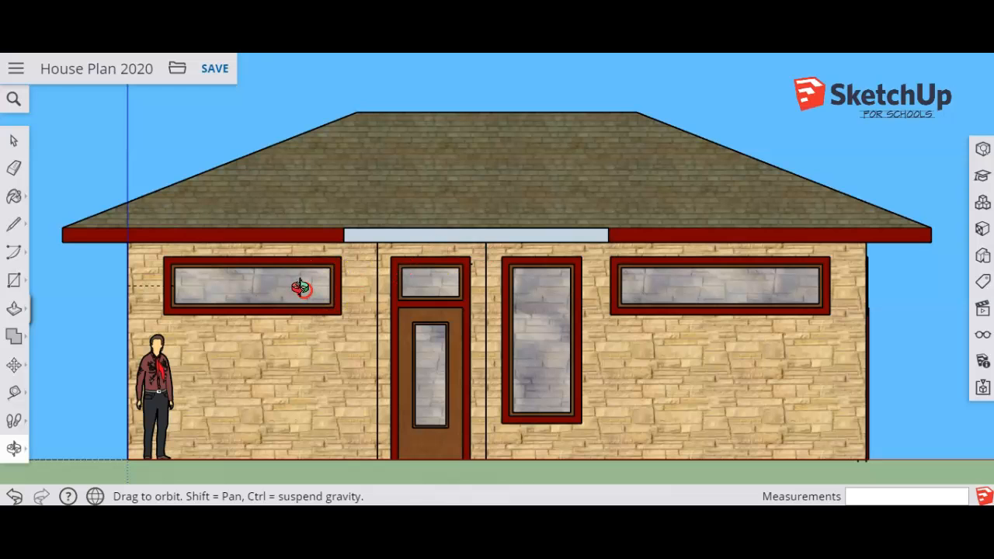
middle_drag(300, 287, 666, 260)
drag(287, 225, 218, 242)
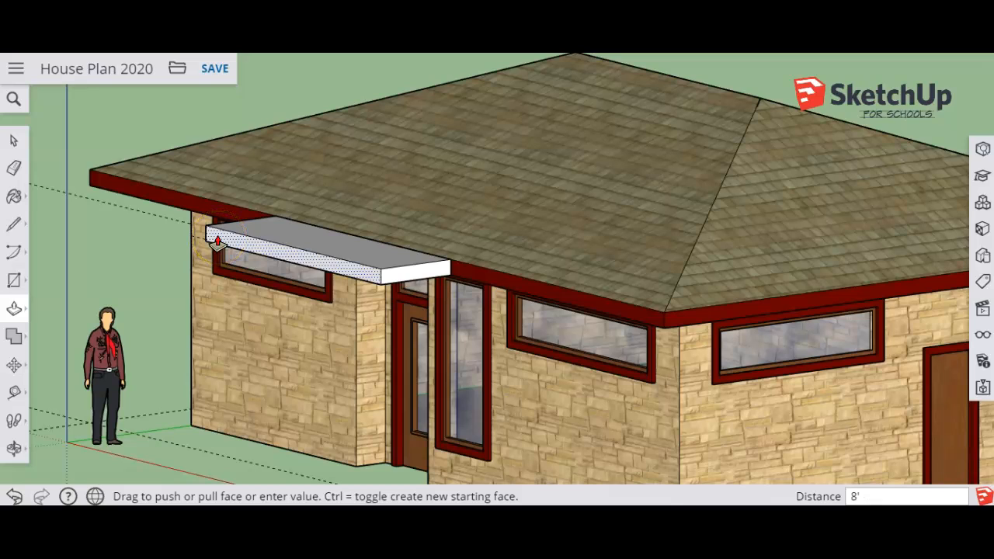
key(Return)
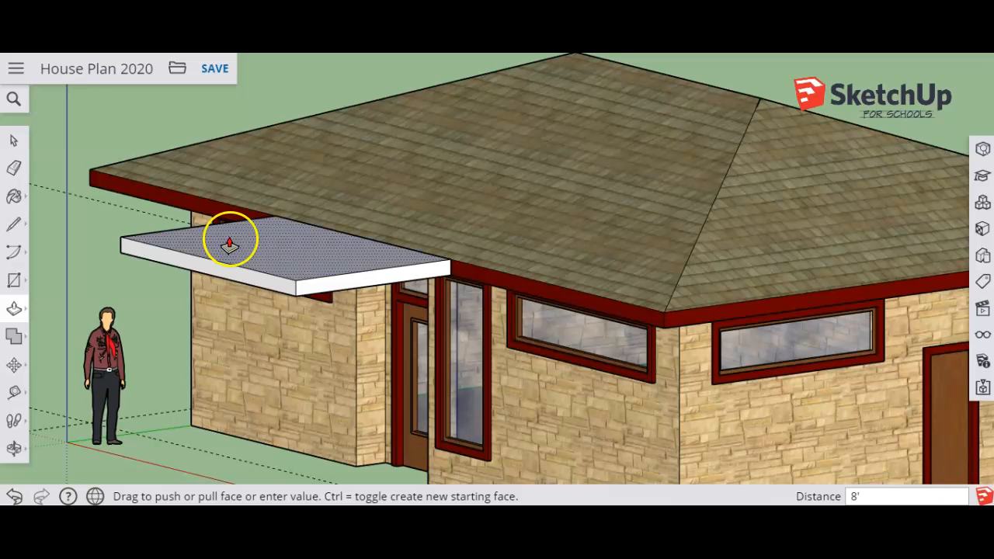
Make the whole porch roof slab a component named "porch roof" with no glue alignment.
click(9, 137)
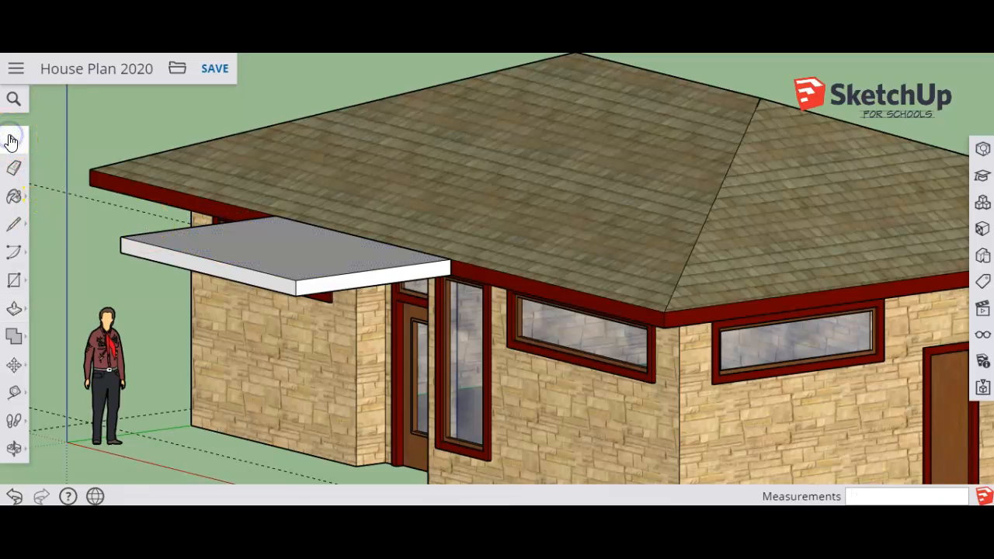
triple_click(280, 262)
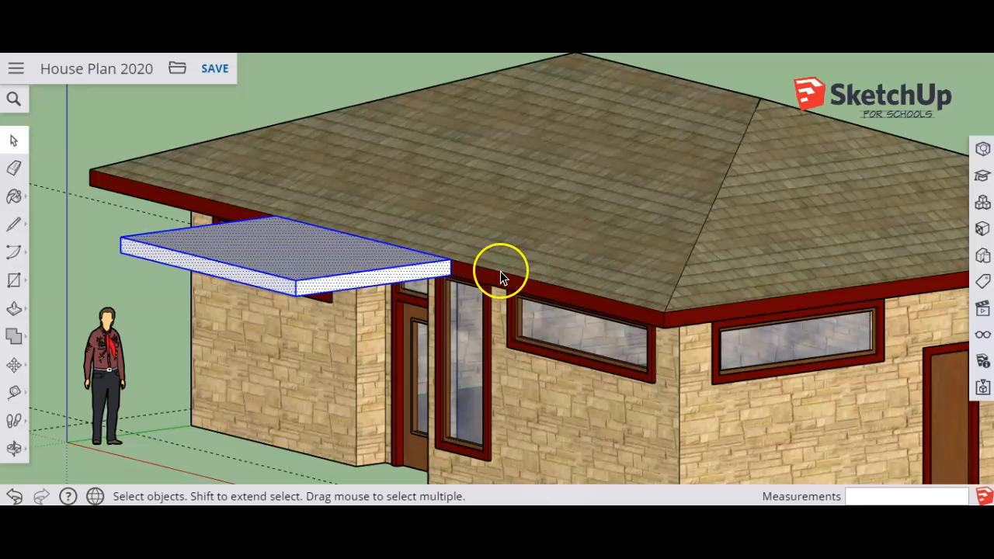
right_click(296, 253)
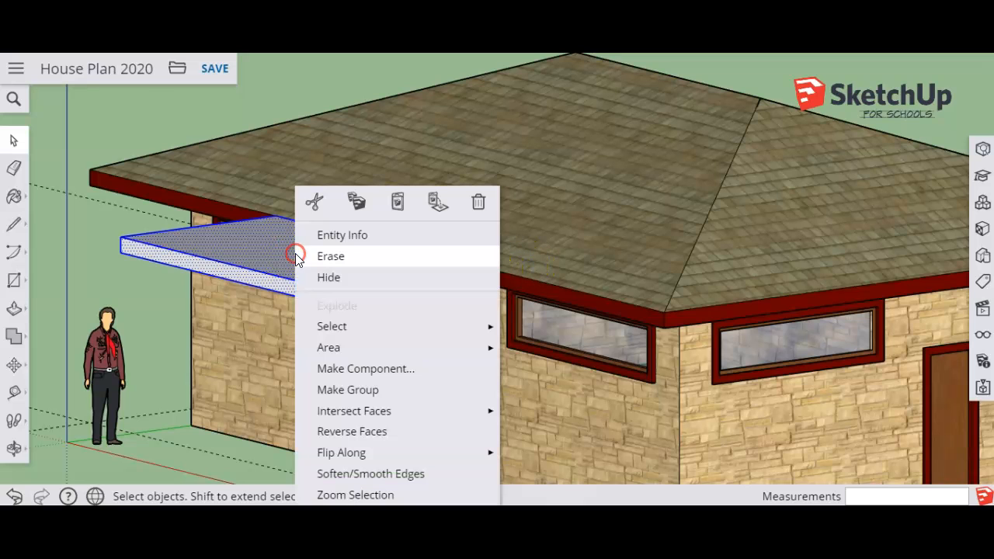
click(362, 369)
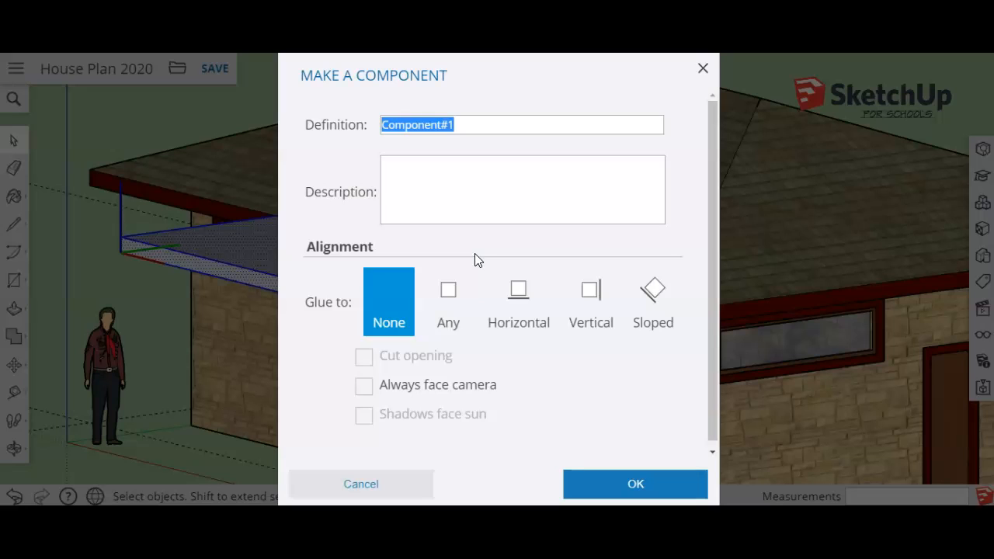
text(porch ro)
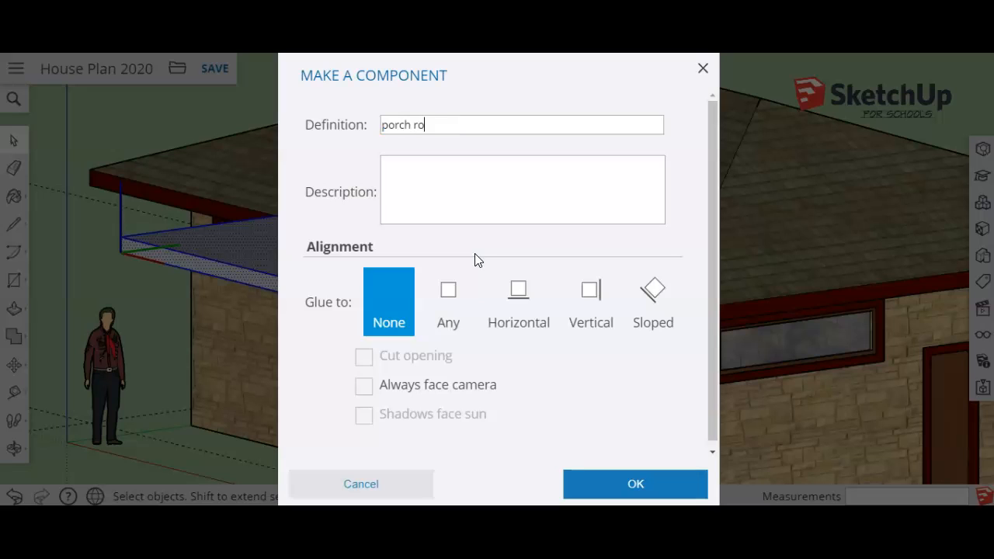
click(616, 487)
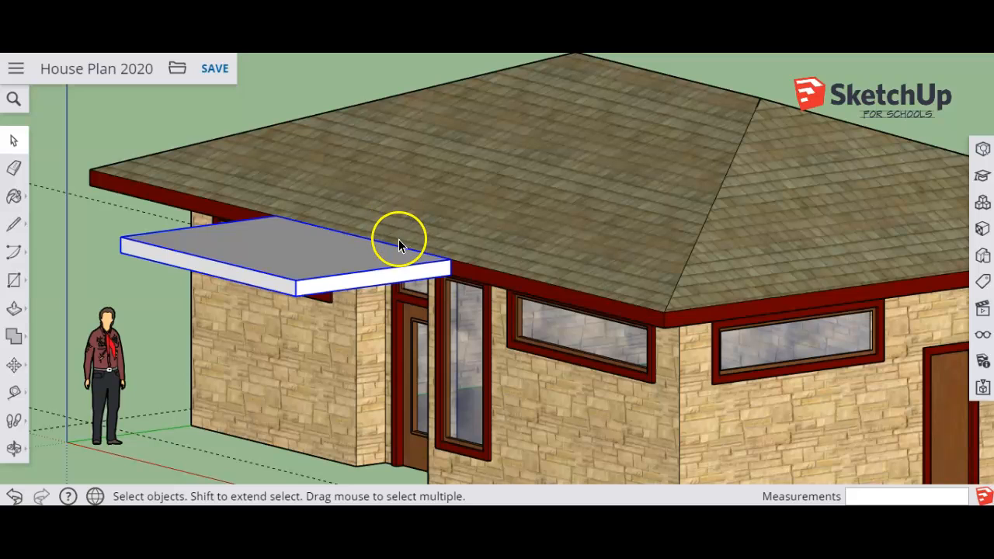
right_click(360, 277)
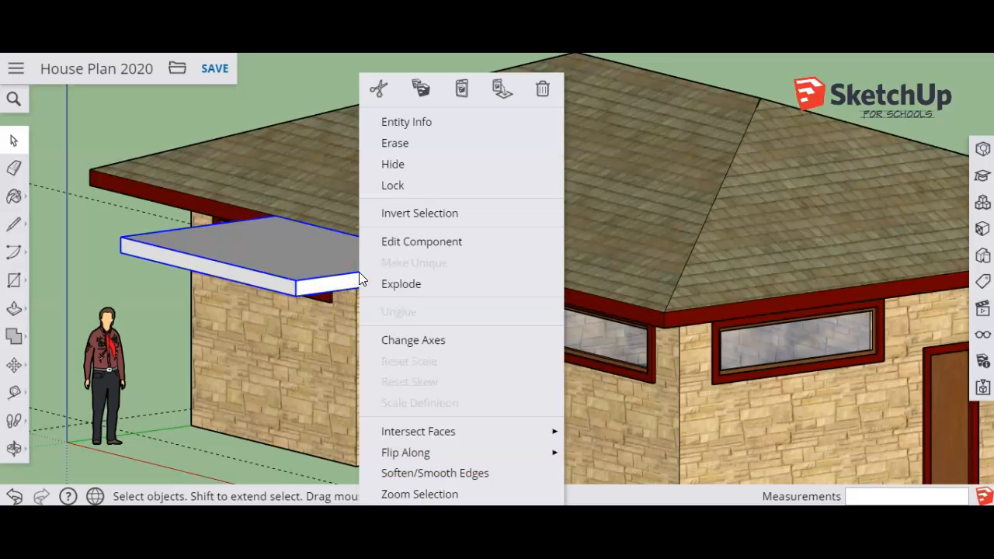
click(328, 255)
double_click(330, 259)
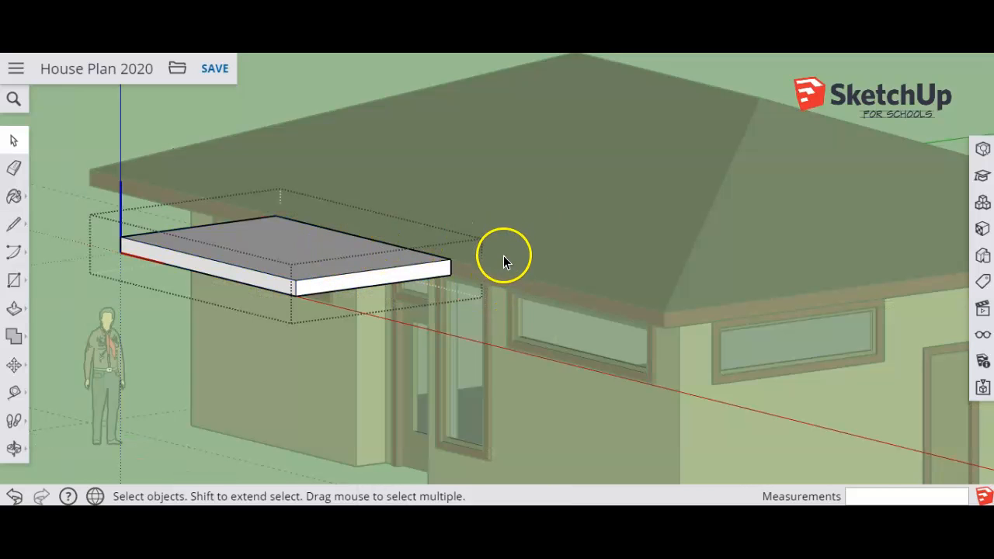
key(o)
drag(477, 258, 218, 367)
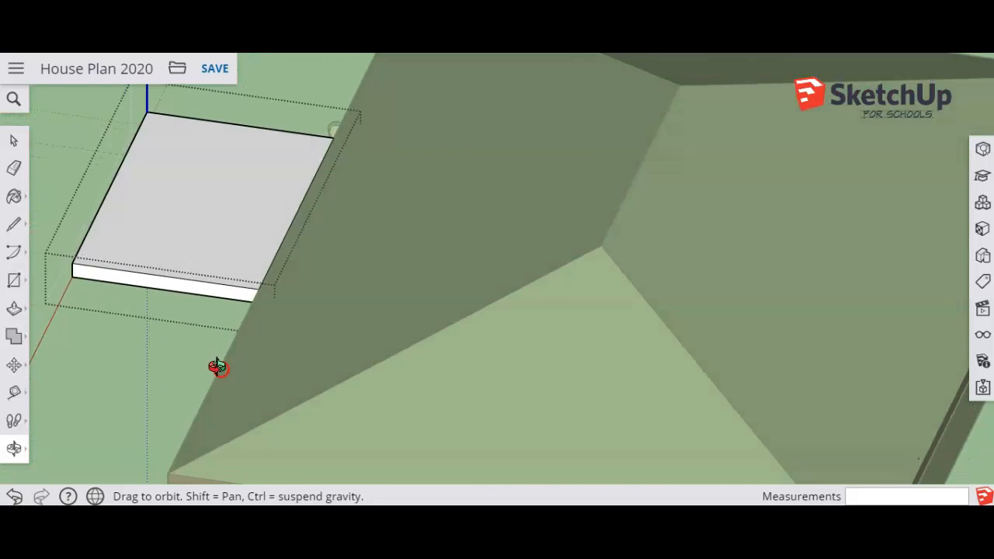
middle_drag(217, 367, 213, 362)
scroll(214, 362, up, 1)
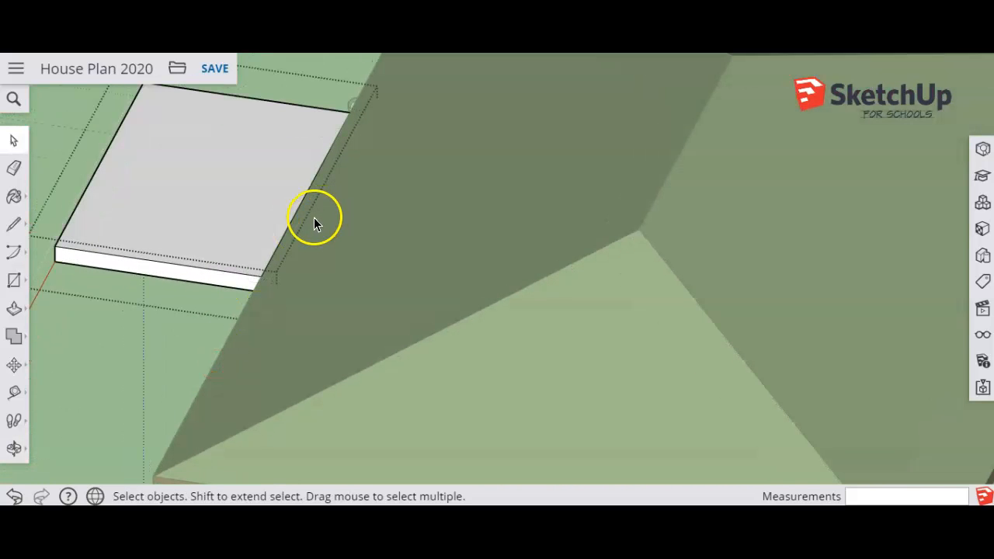
click(14, 141)
click(135, 339)
Hide the main house roof component to expose the back of the porch slab.
click(528, 234)
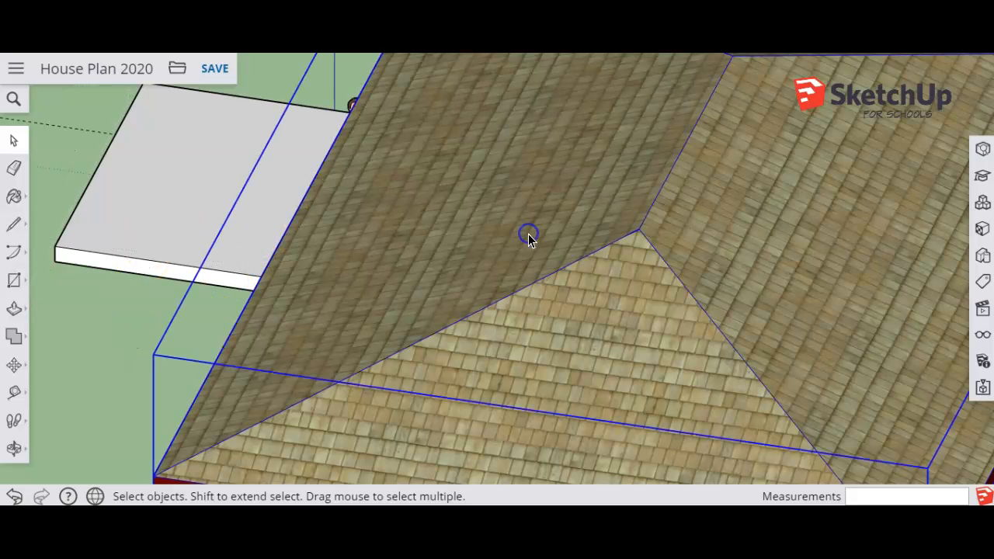
right_click(528, 233)
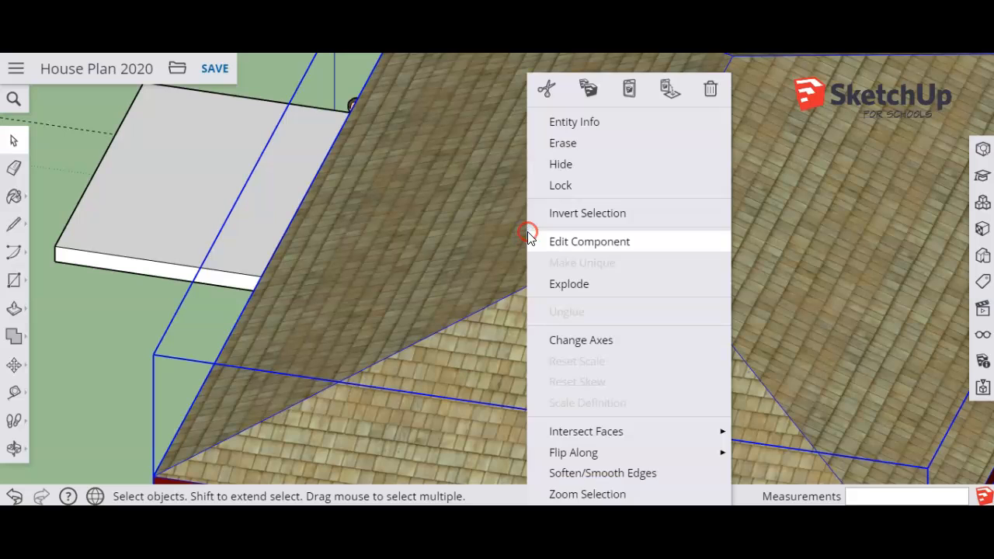
click(560, 169)
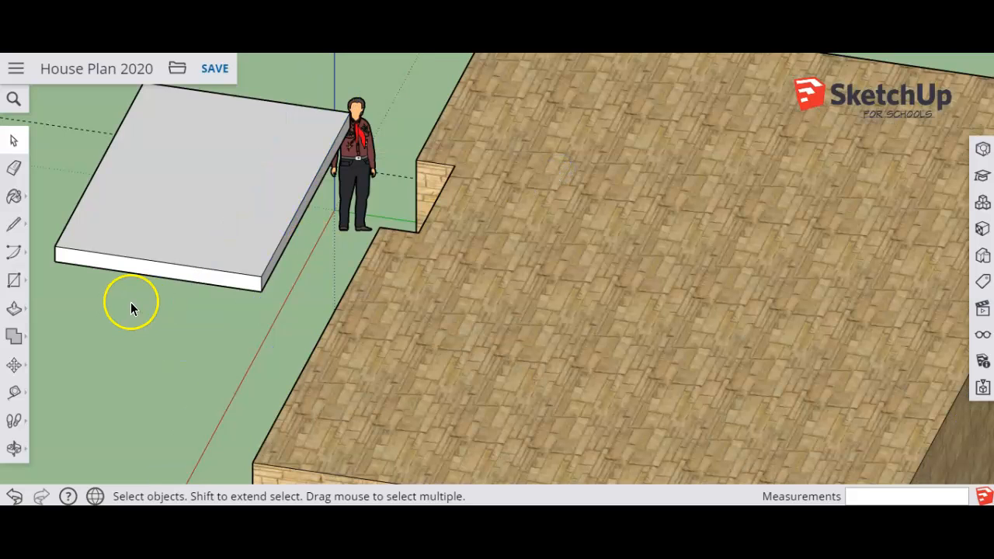
Open the porch roof slab component for editing.
click(24, 222)
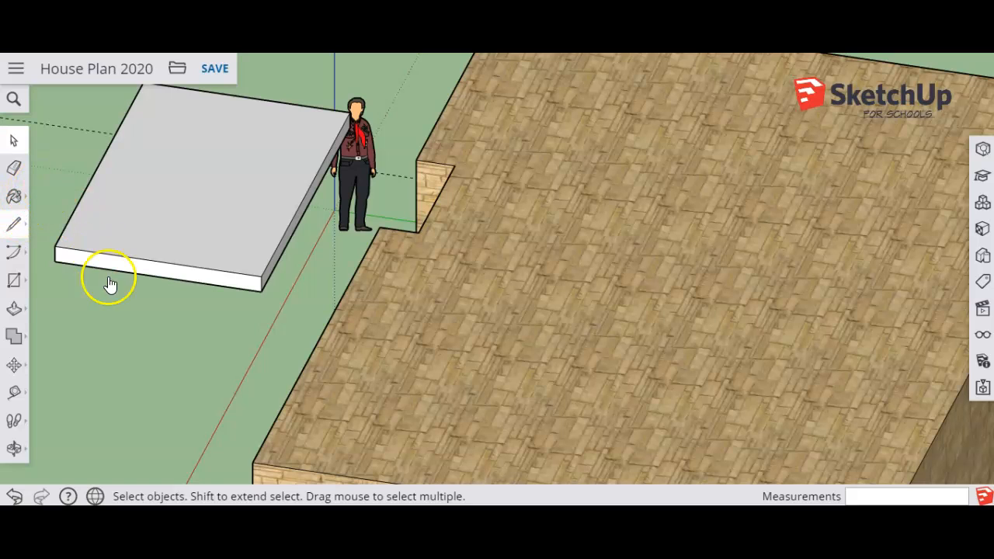
click(18, 141)
click(136, 178)
right_click(136, 177)
click(177, 242)
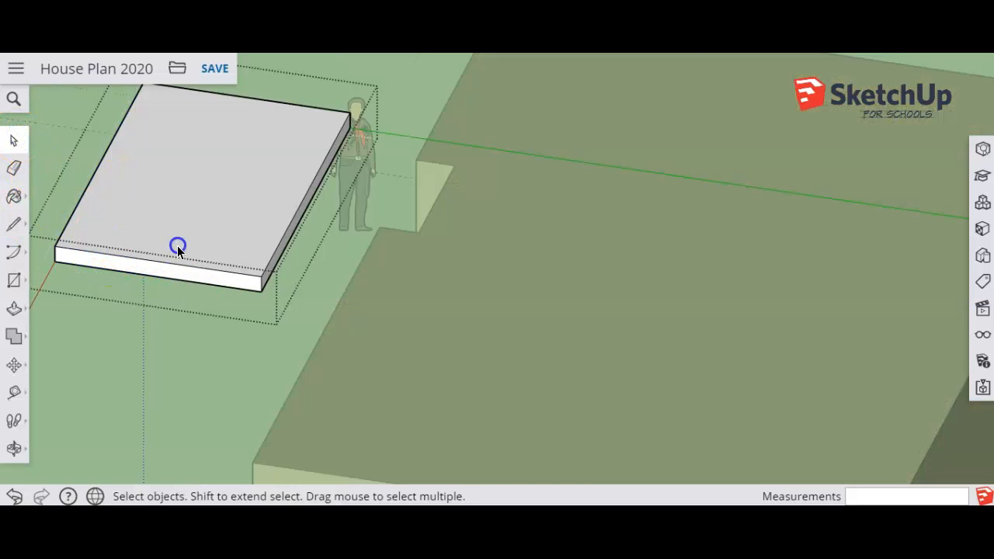
Push/Pull the back face of the porch roof slab about 15' back over the house.
click(16, 309)
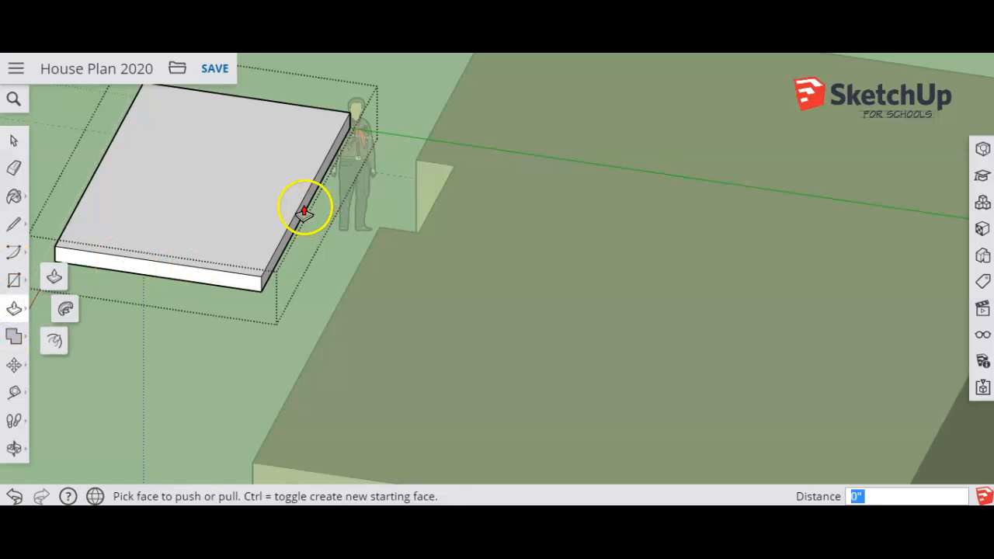
middle_drag(279, 203, 254, 199)
drag(260, 205, 700, 366)
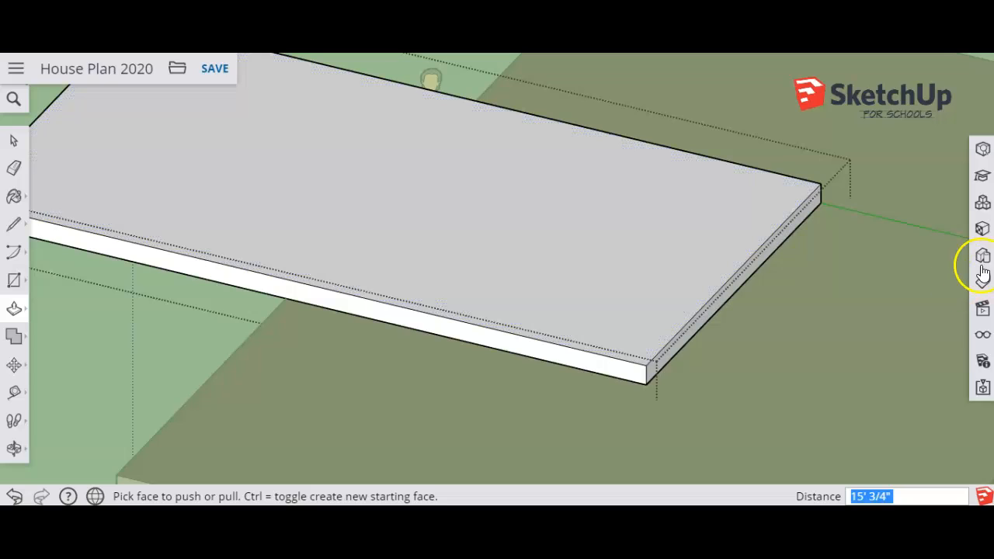
From a top view, draw a centreline on the slab from the midpoint of its back edge to the midpoint of its front edge.
click(983, 308)
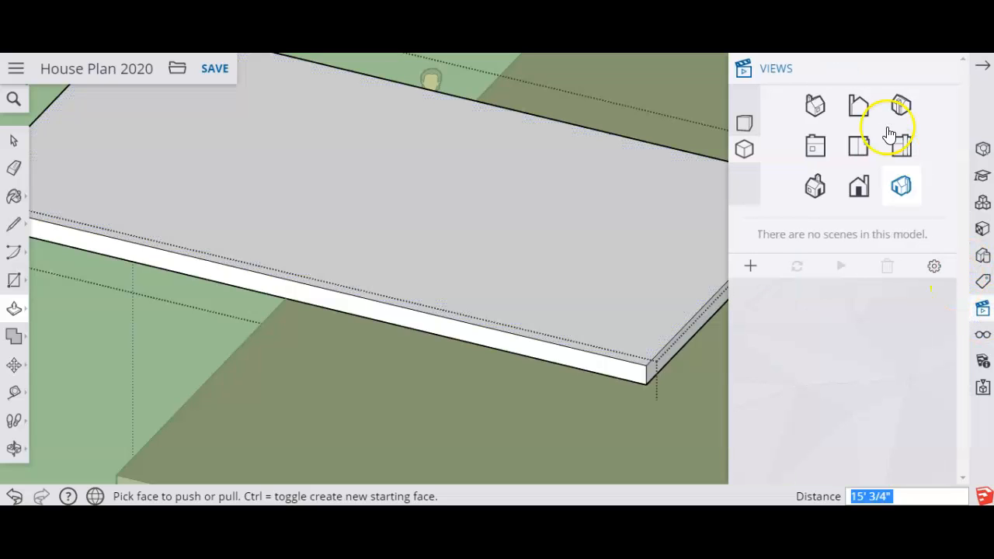
click(858, 147)
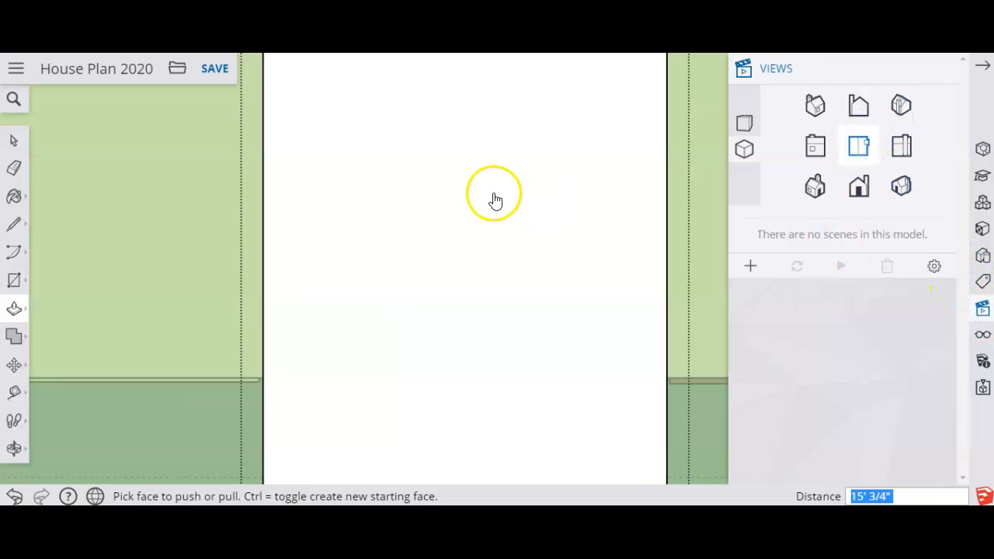
scroll(497, 268, down, 4)
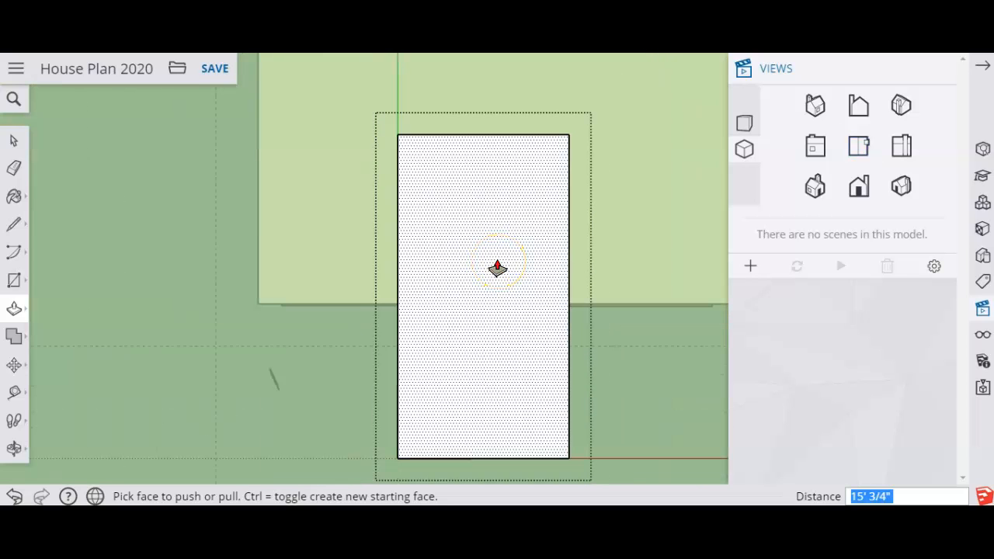
click(12, 225)
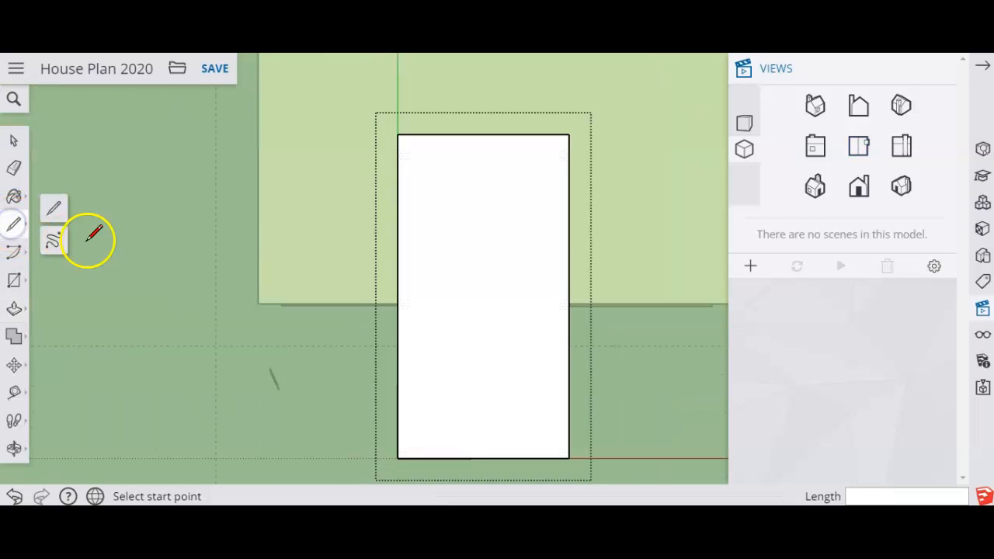
click(53, 208)
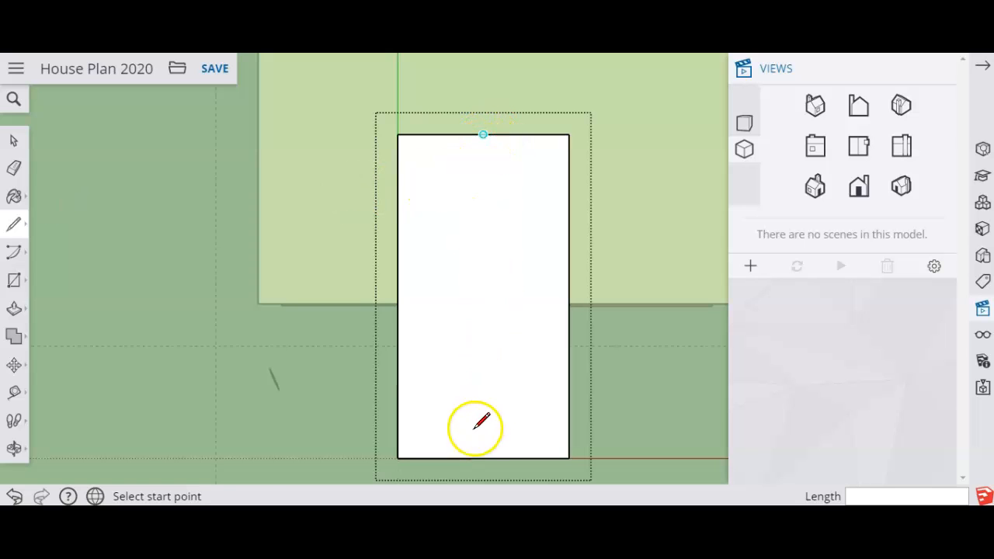
click(483, 136)
click(483, 458)
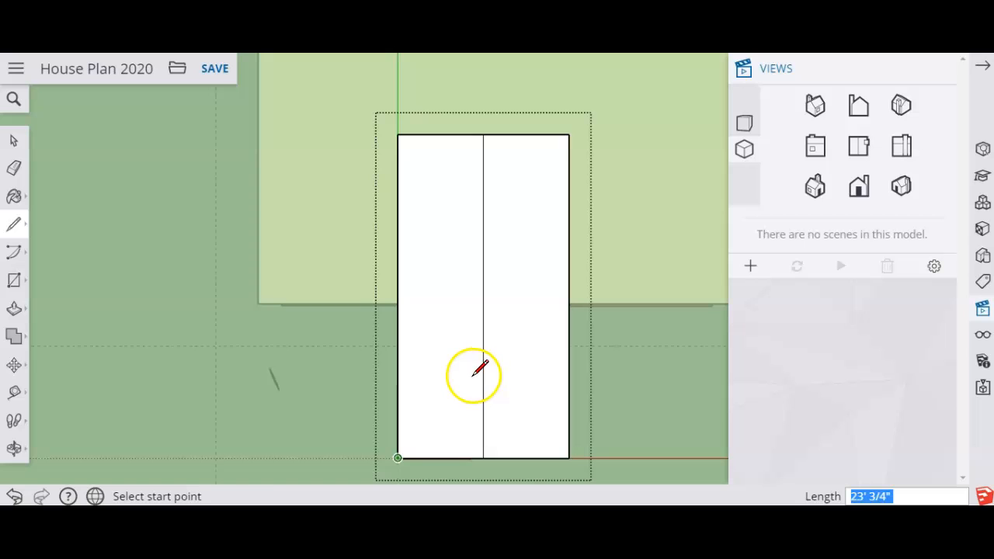
Draw two hip lines about 8' 8" long from the slab's front corners to one centreline point, and delete the centreline segment in front of it.
click(397, 459)
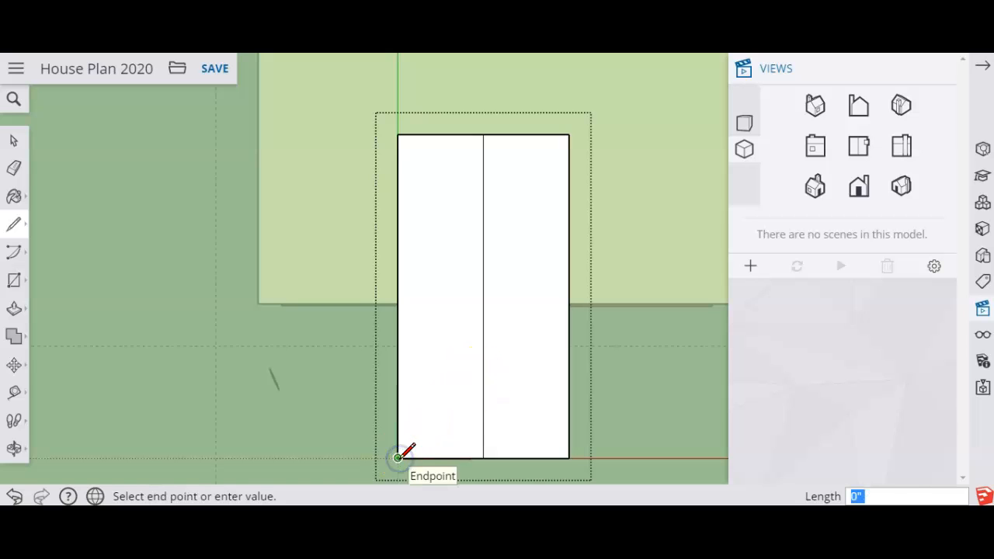
click(483, 372)
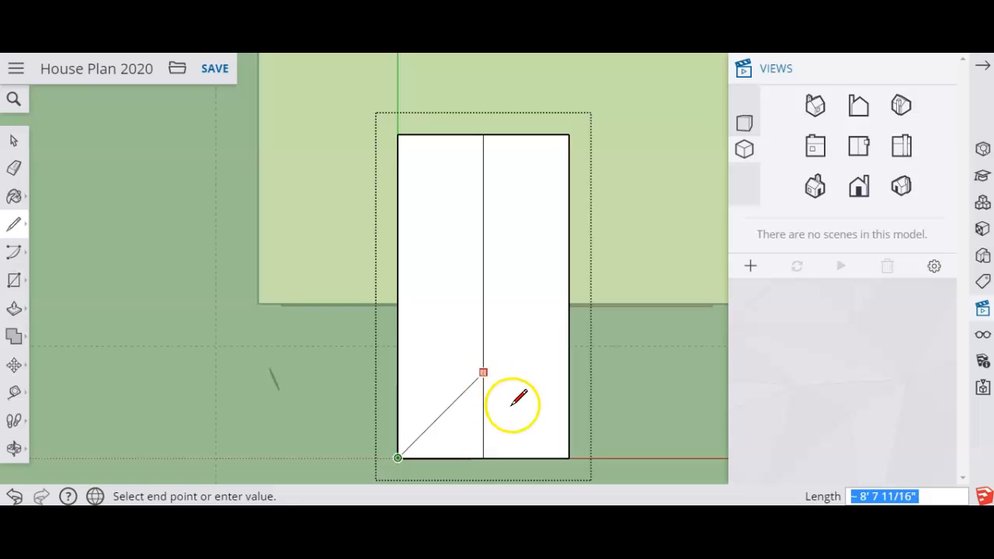
click(568, 458)
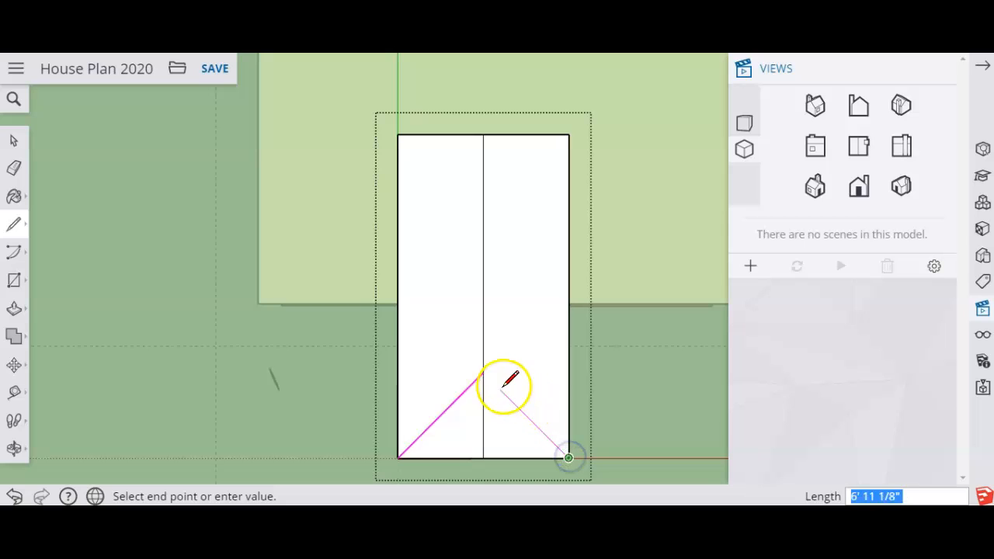
click(483, 372)
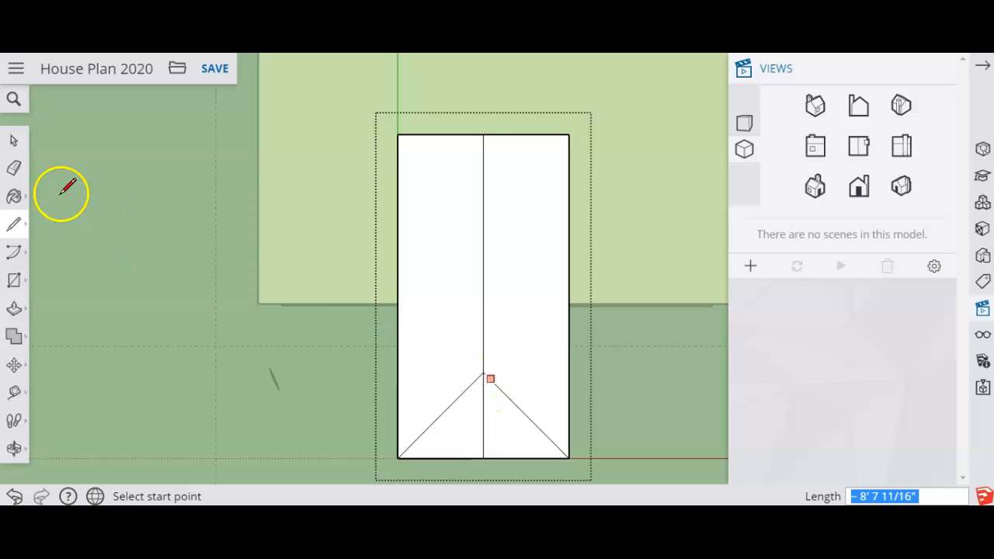
click(15, 144)
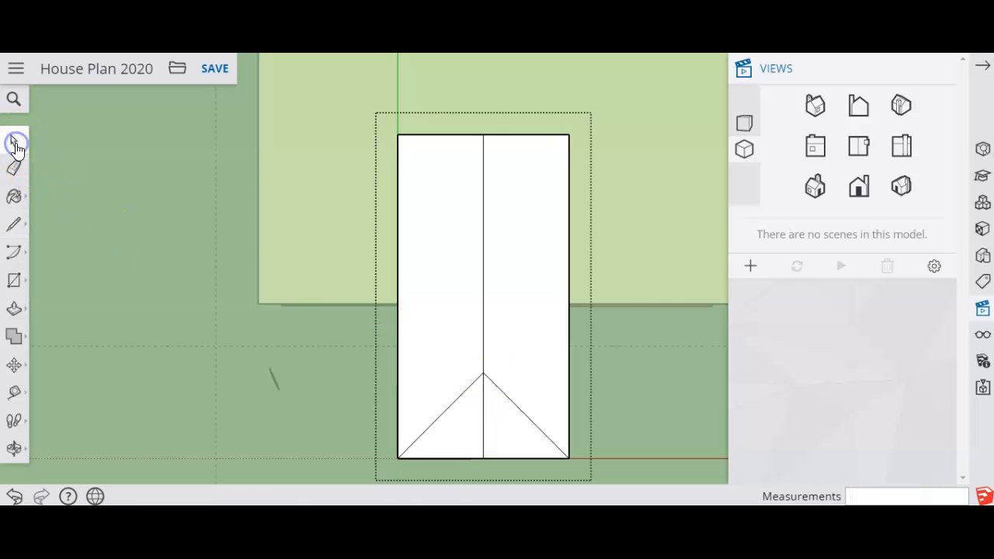
click(483, 408)
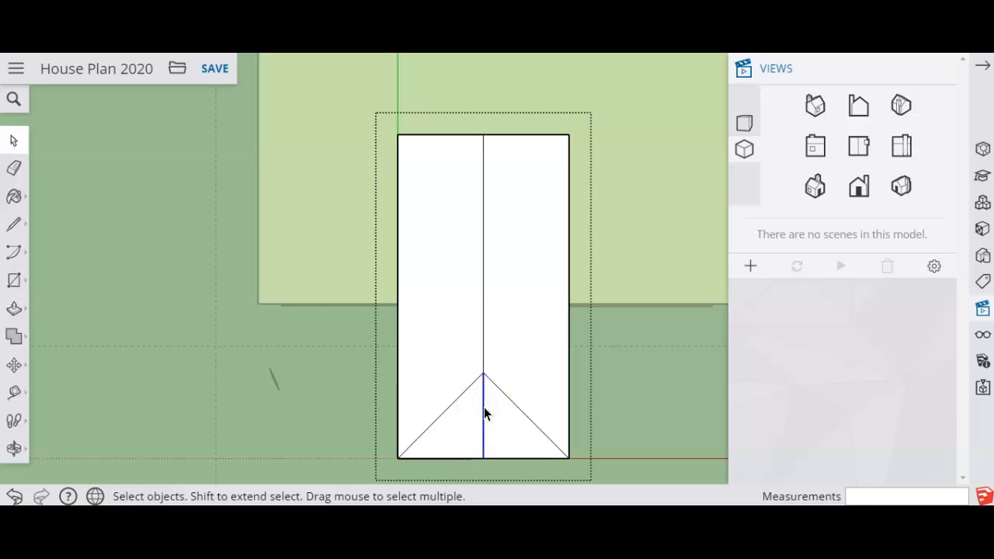
Move the slab's ridge line about 2' 6" up along the blue axis to form a hipped porch roof.
click(483, 305)
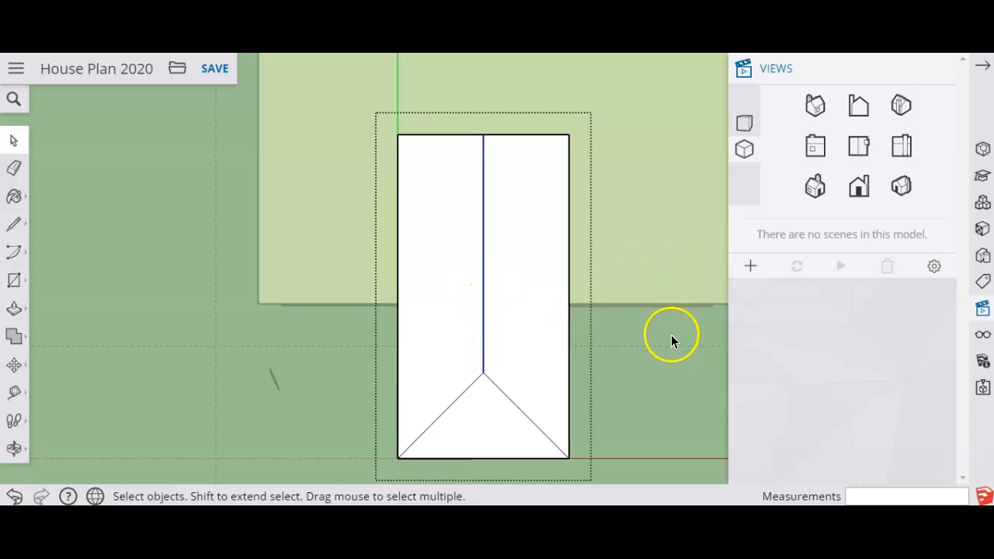
key(o)
drag(572, 333, 437, 128)
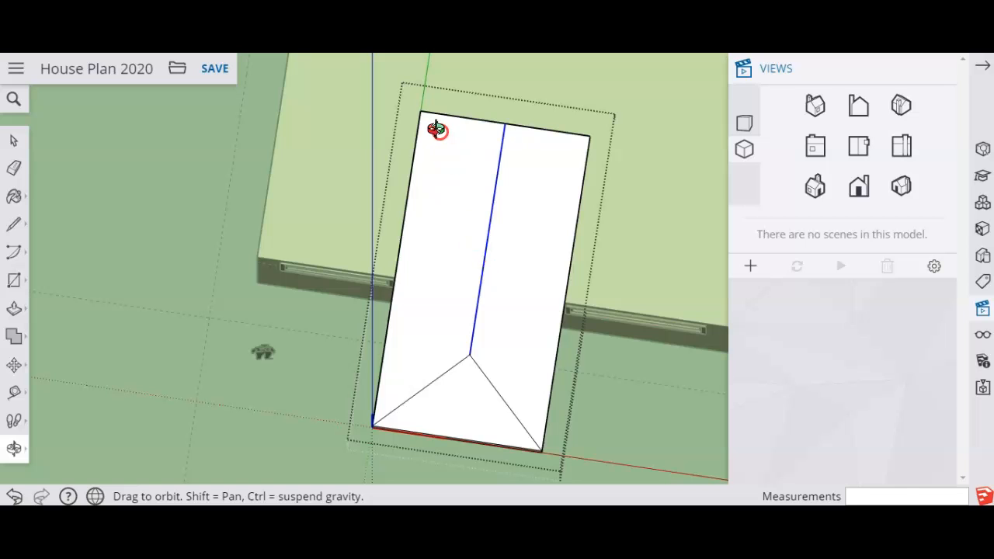
middle_drag(438, 118, 535, 302)
click(386, 273)
click(14, 365)
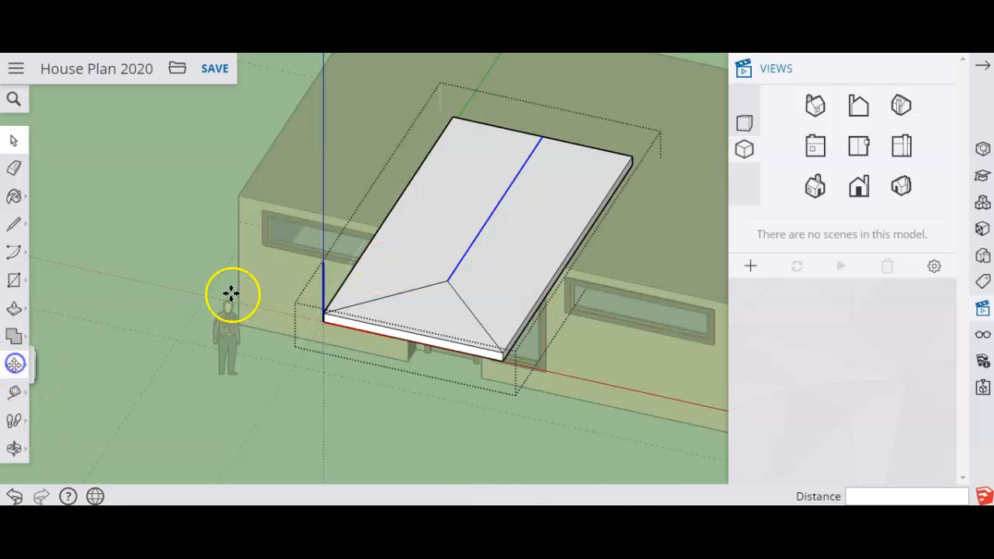
click(450, 284)
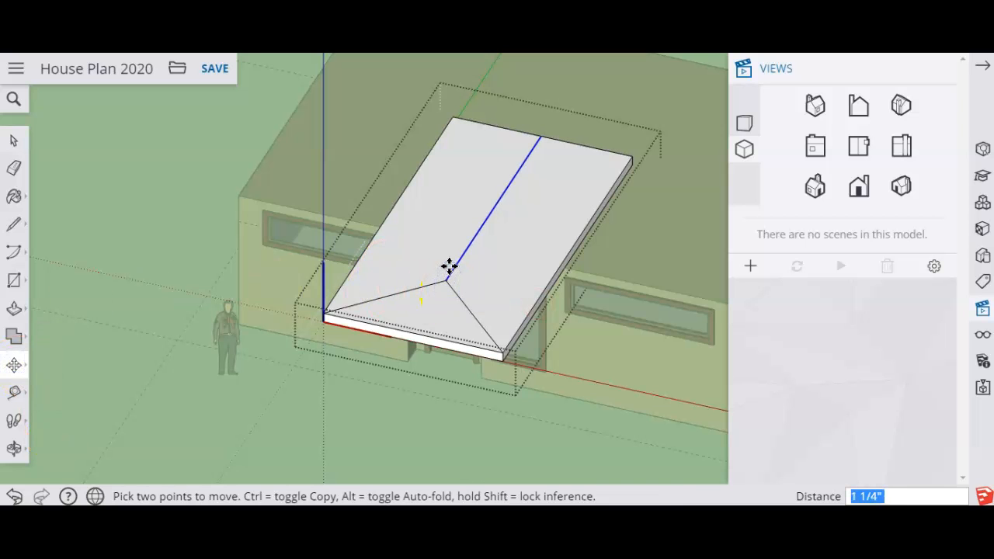
click(439, 248)
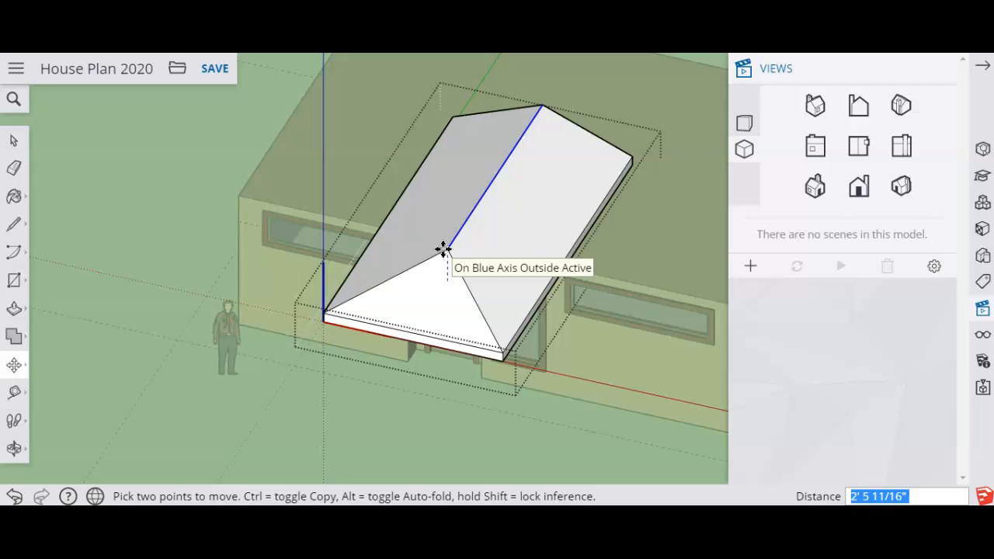
click(446, 250)
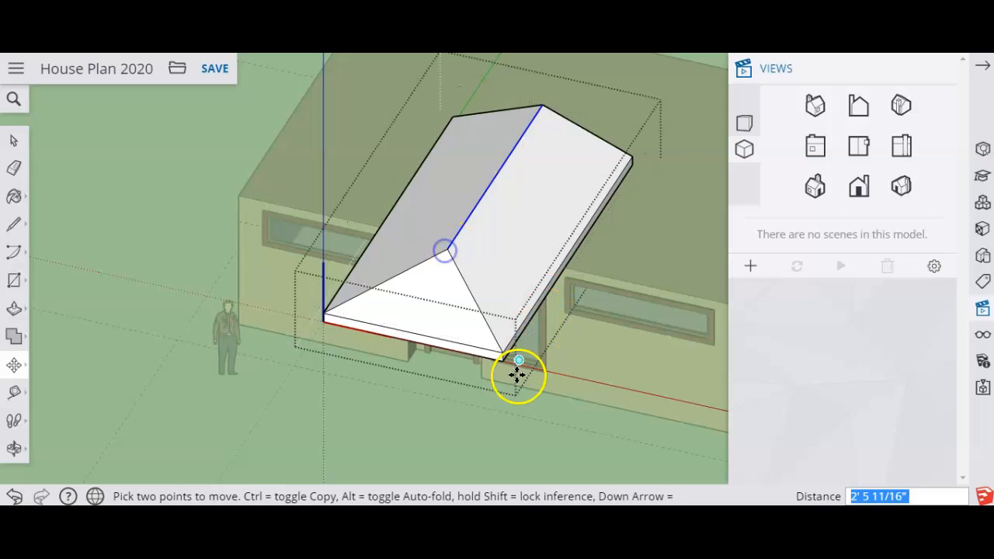
Close the porch roof component and unhide all hidden objects.
middle_drag(571, 355, 579, 213)
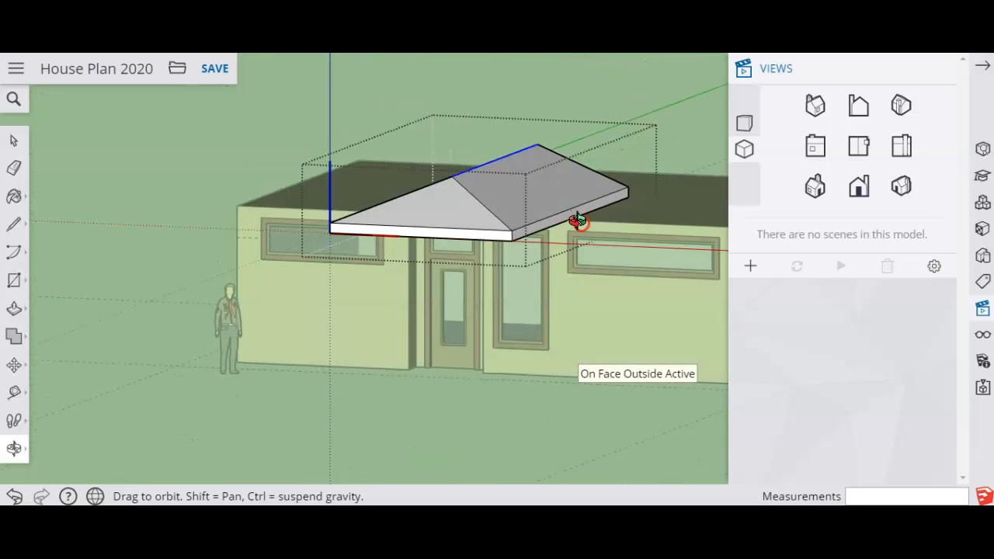
key(m)
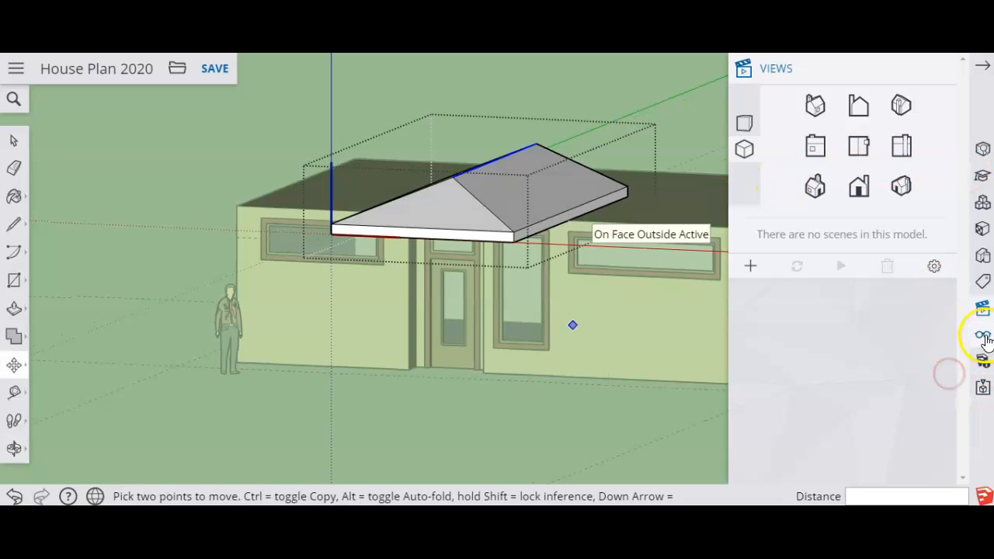
click(984, 335)
click(768, 135)
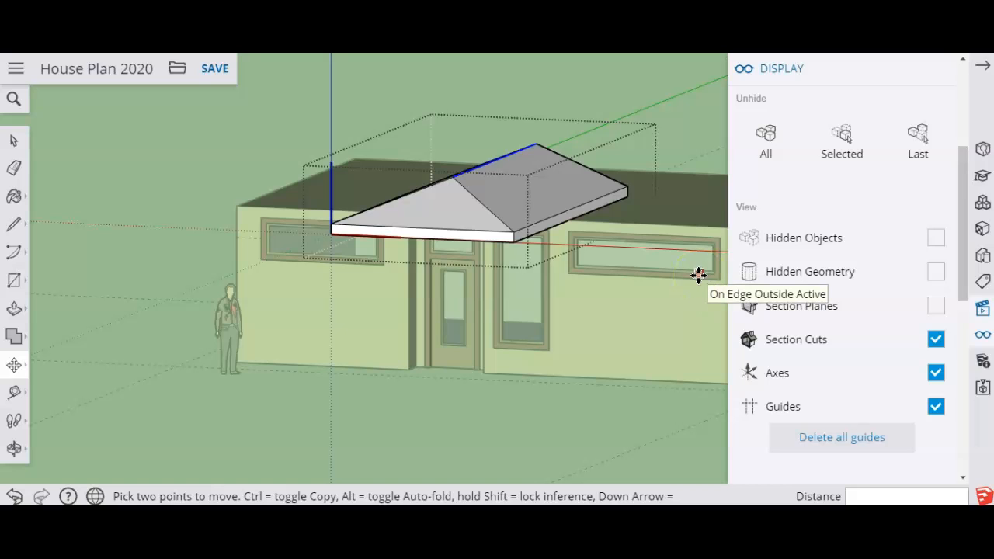
click(770, 143)
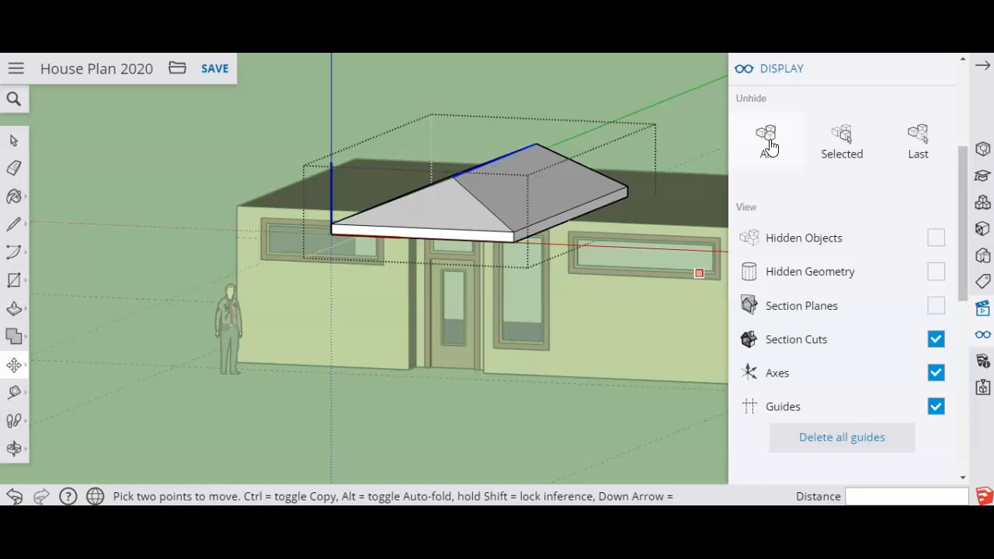
click(14, 143)
click(124, 162)
click(769, 138)
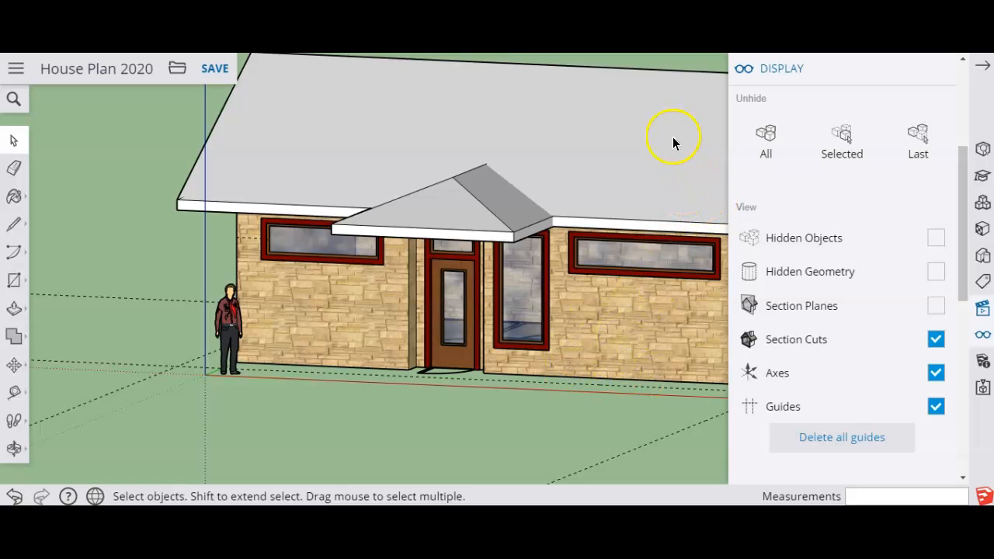
Hide the plain grey main roof component covering the shingled roof.
click(647, 130)
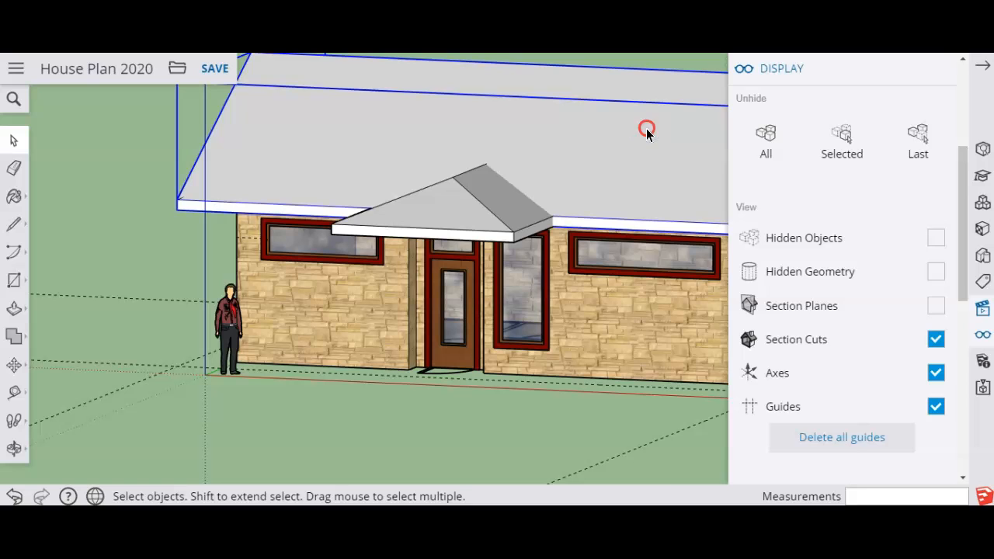
right_click(647, 131)
click(687, 213)
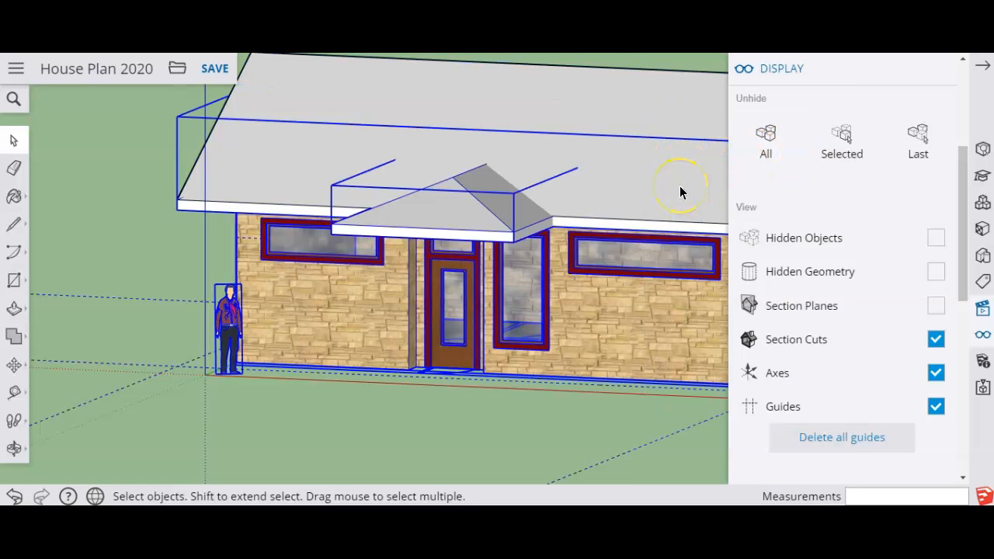
click(602, 83)
right_click(602, 90)
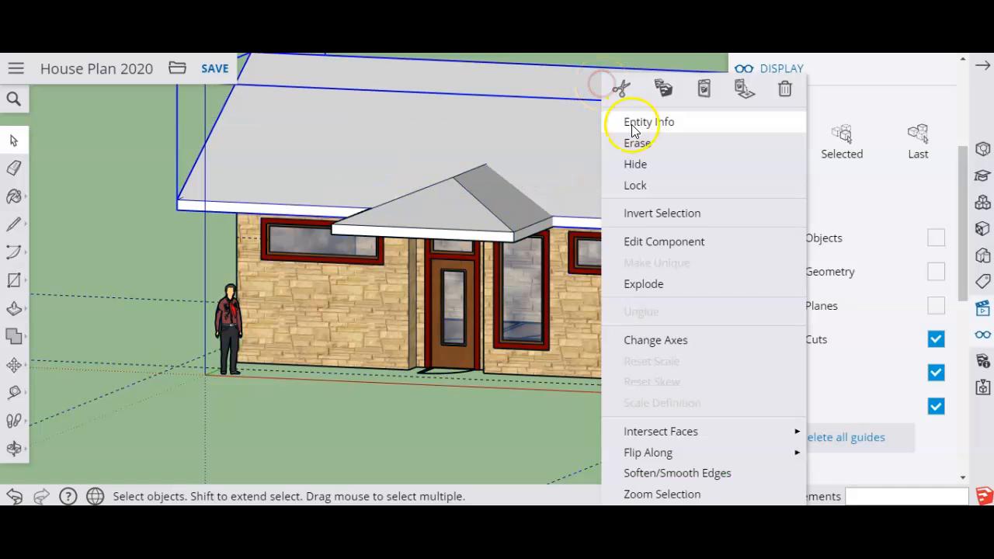
click(631, 159)
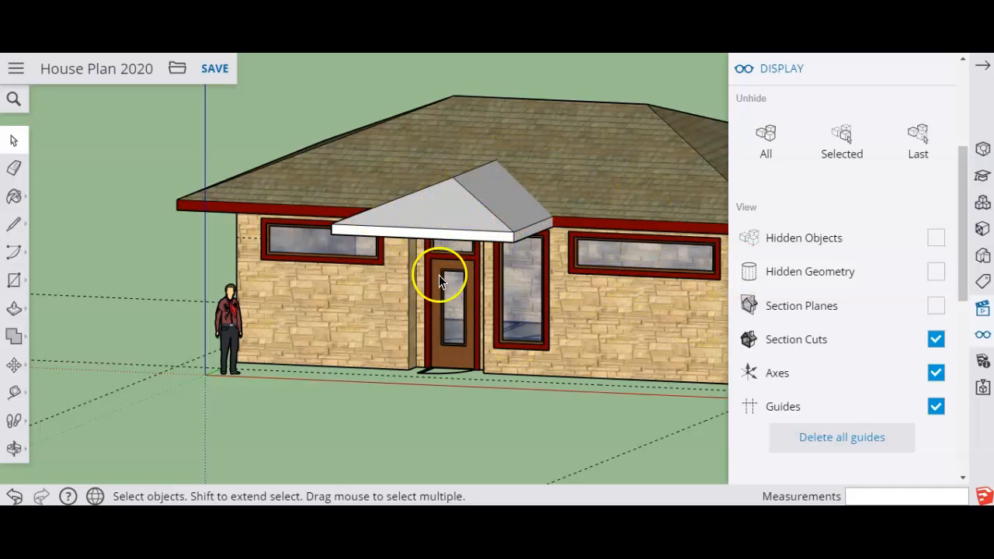
View the house from the front and open the porch roof component for editing.
mouse_move(896, 78)
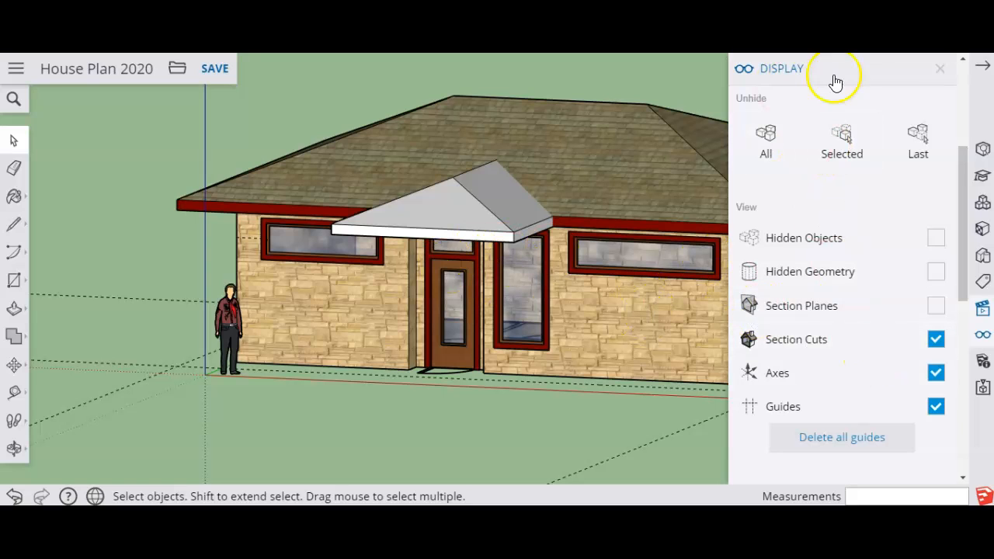
click(940, 69)
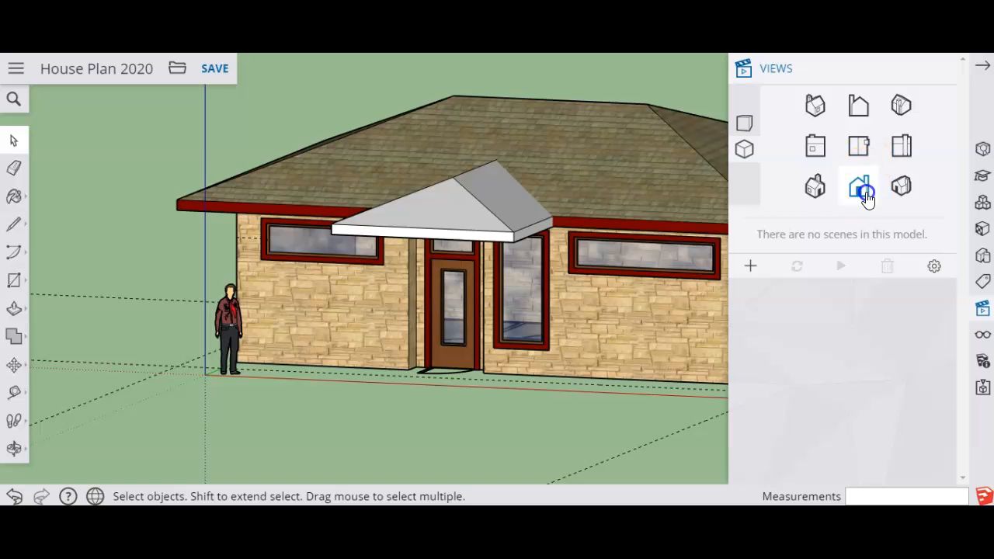
click(862, 196)
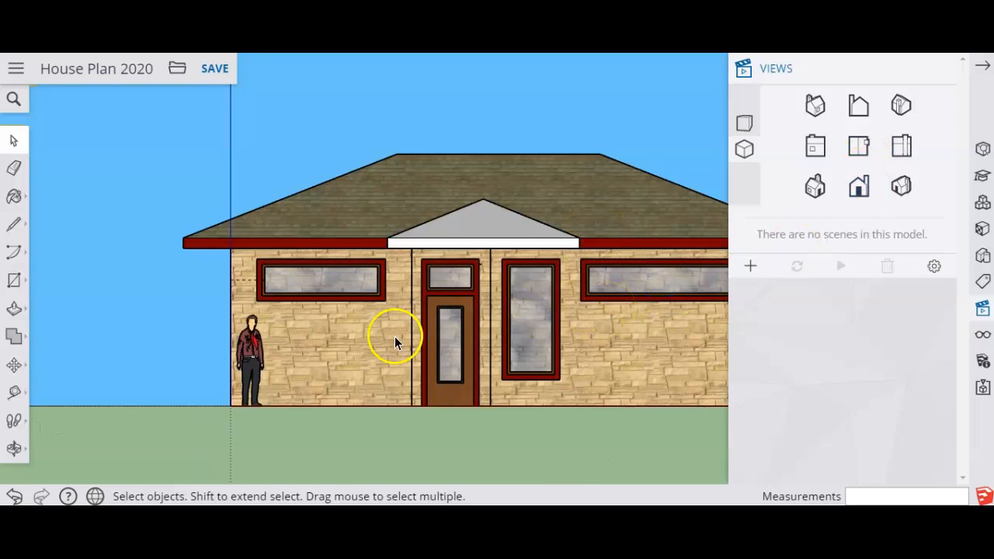
click(475, 227)
double_click(476, 229)
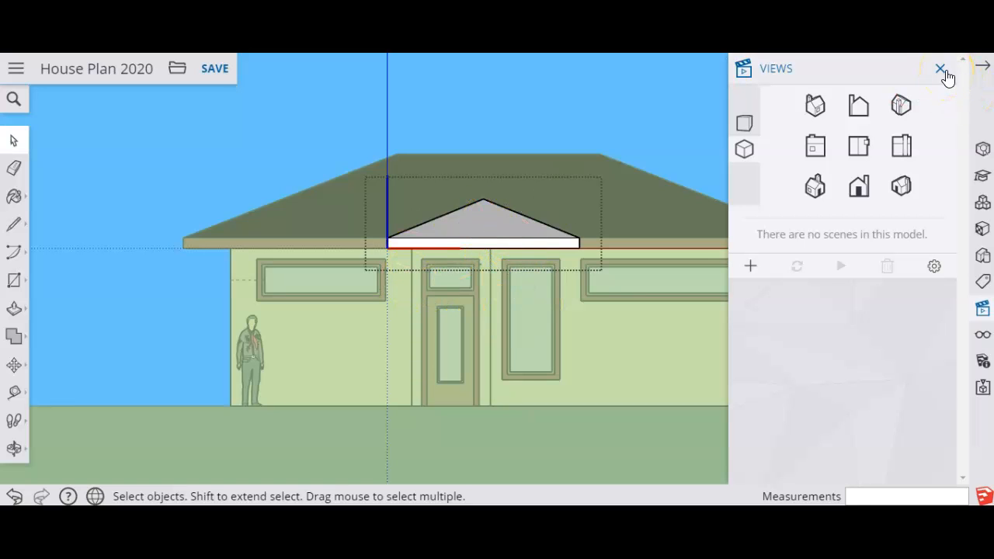
click(942, 69)
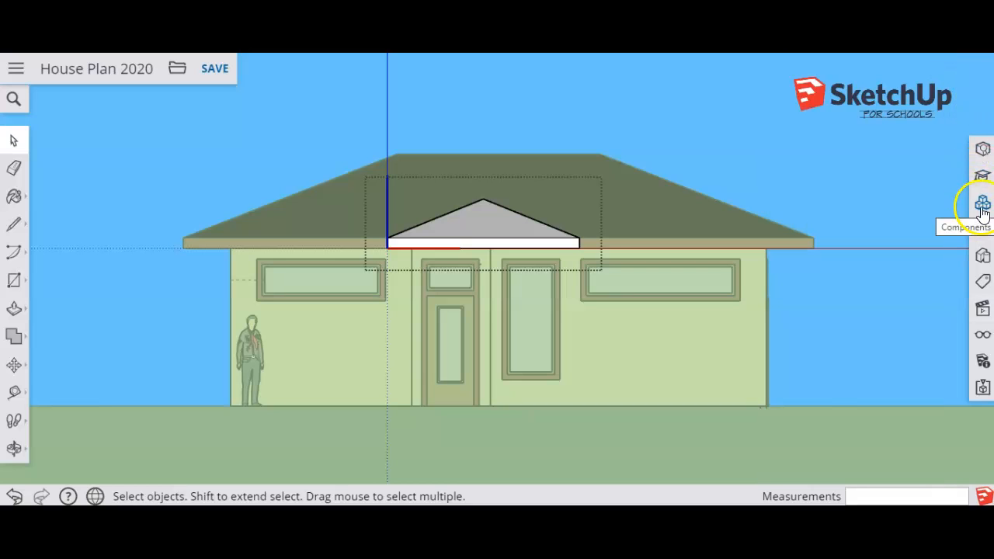
Search 3D Warehouse for "column" and close the component results.
click(983, 208)
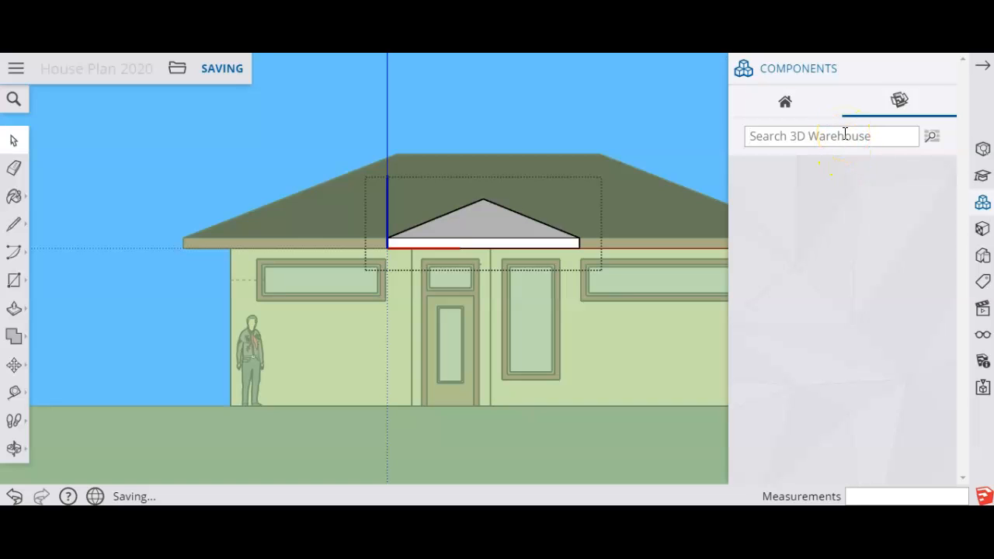
click(845, 135)
text(column)
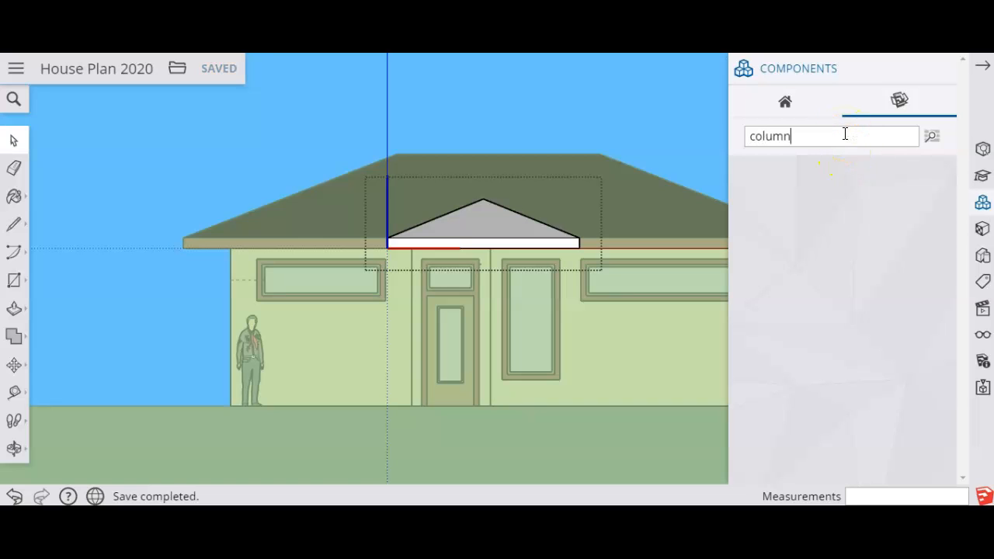
key(Return)
click(865, 276)
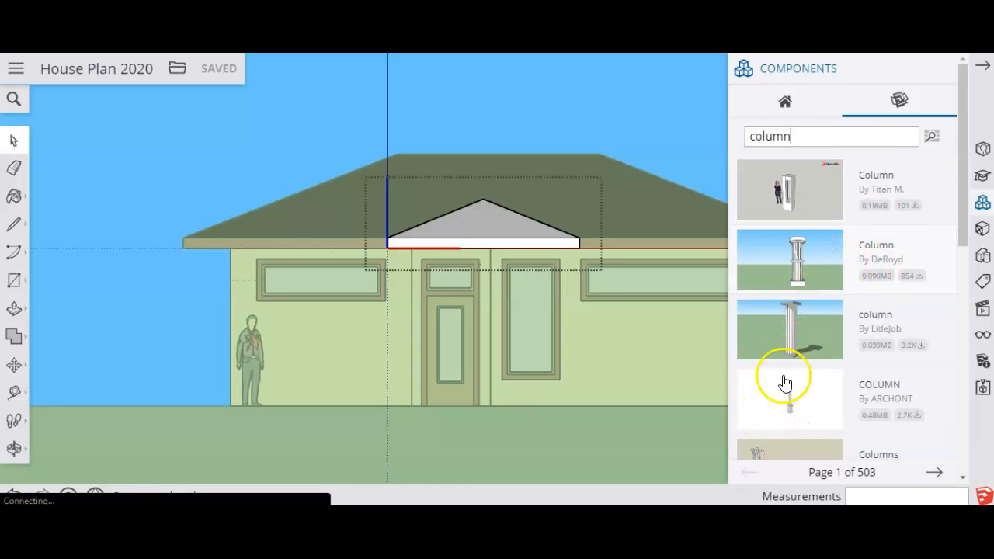
click(942, 70)
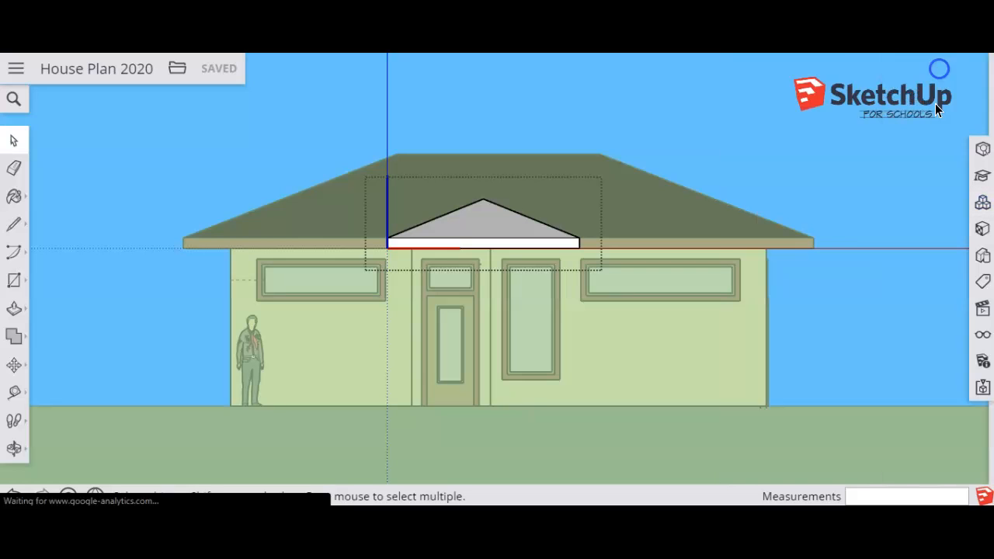
Close the porch roof component and examine where the porch roof meets the main roof from the front corner of the house.
click(852, 221)
click(847, 344)
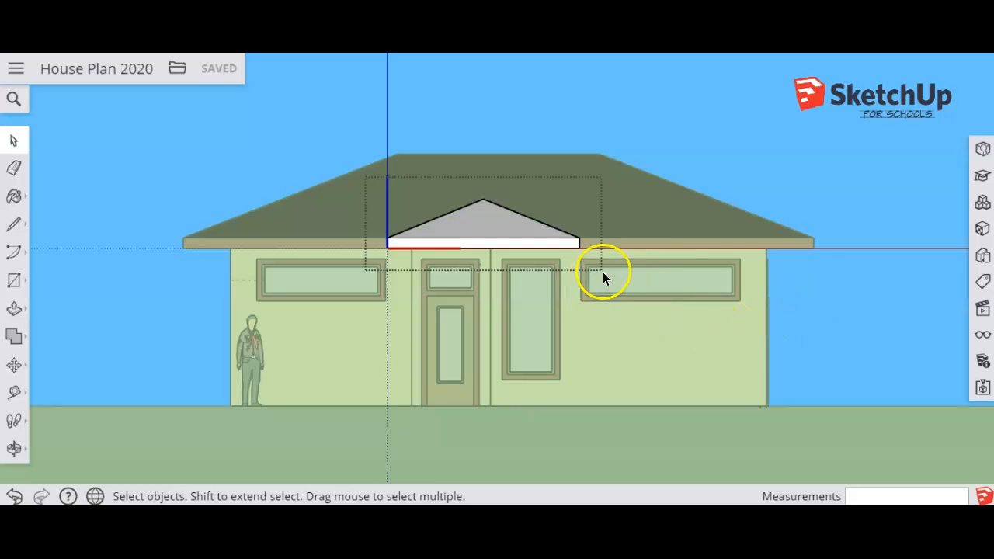
click(728, 159)
click(658, 240)
middle_drag(657, 240, 364, 330)
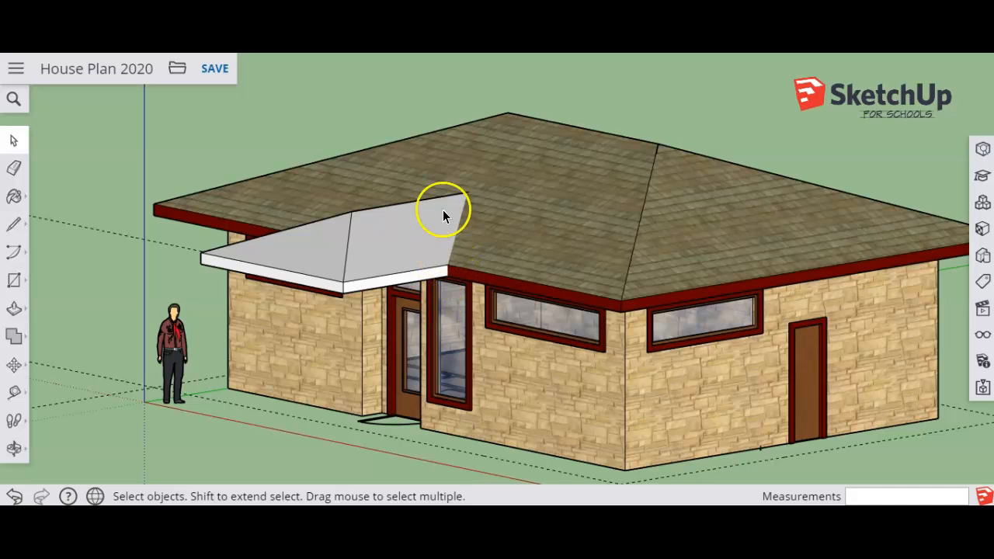
scroll(473, 192, up, 1)
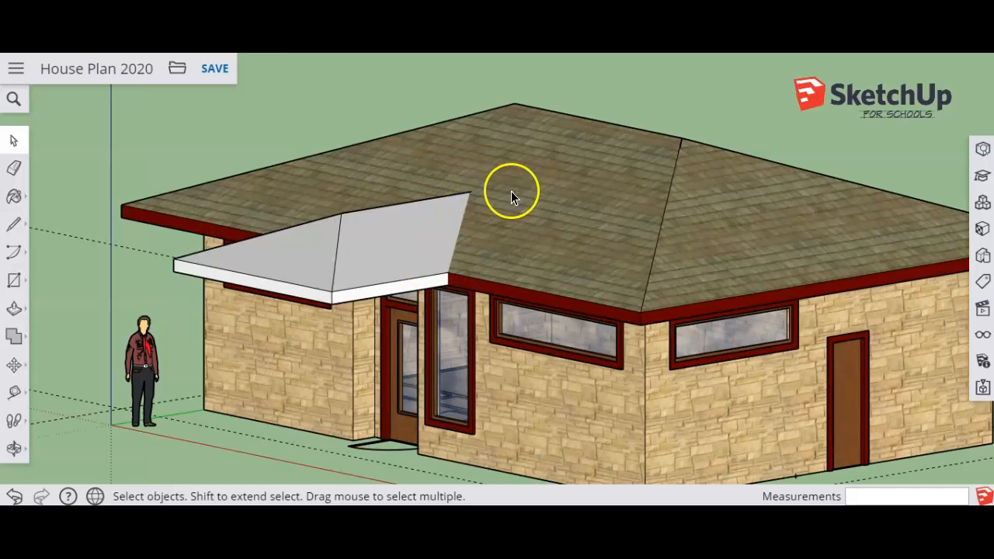